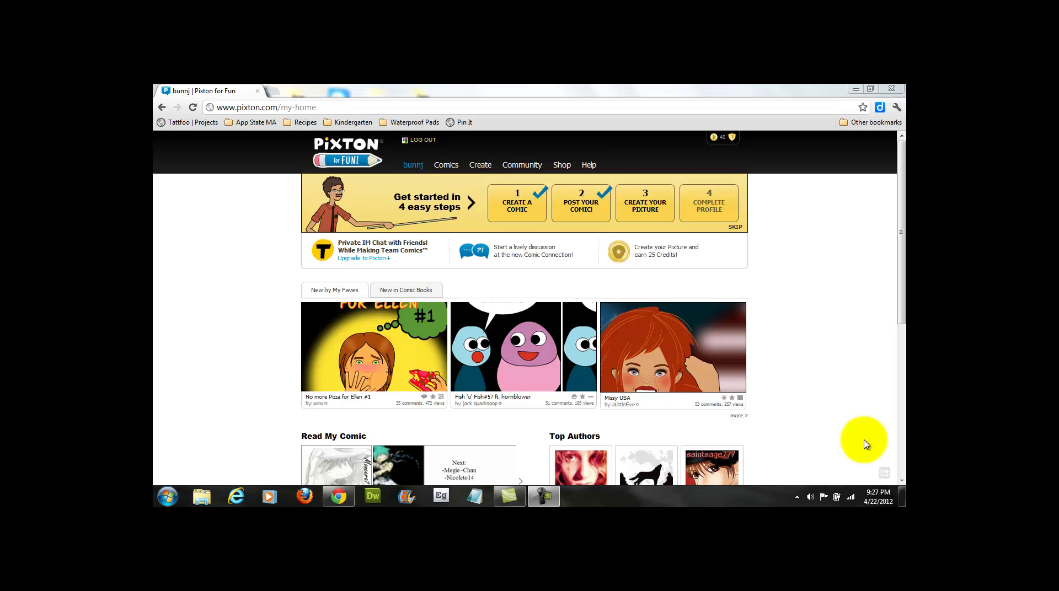
# Choose Create a Comic from the Create menu to reach the comic format chooser
pyautogui.moveTo(480, 175)
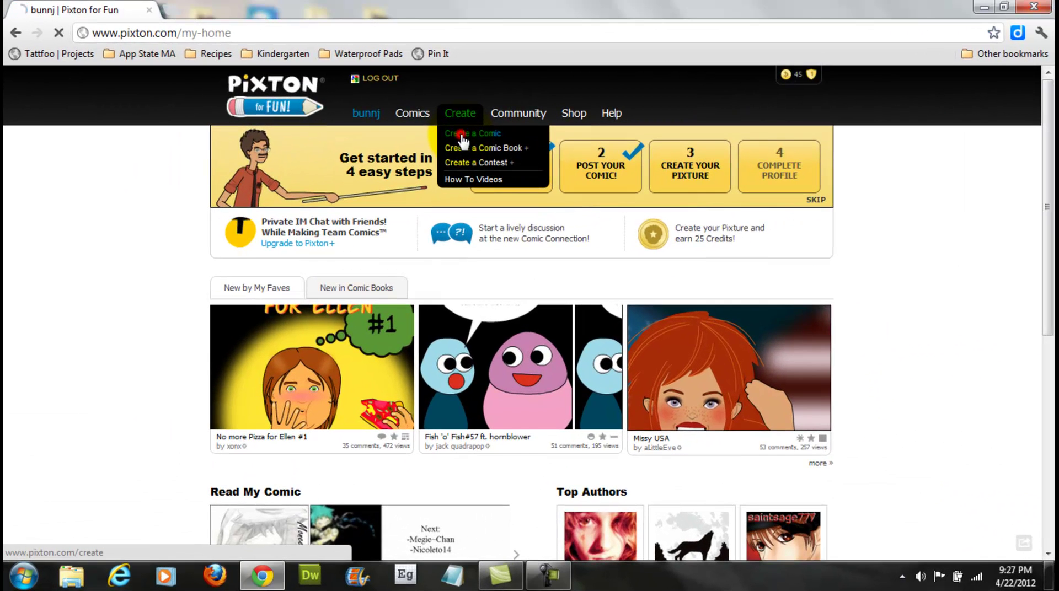
pyautogui.click(482, 181)
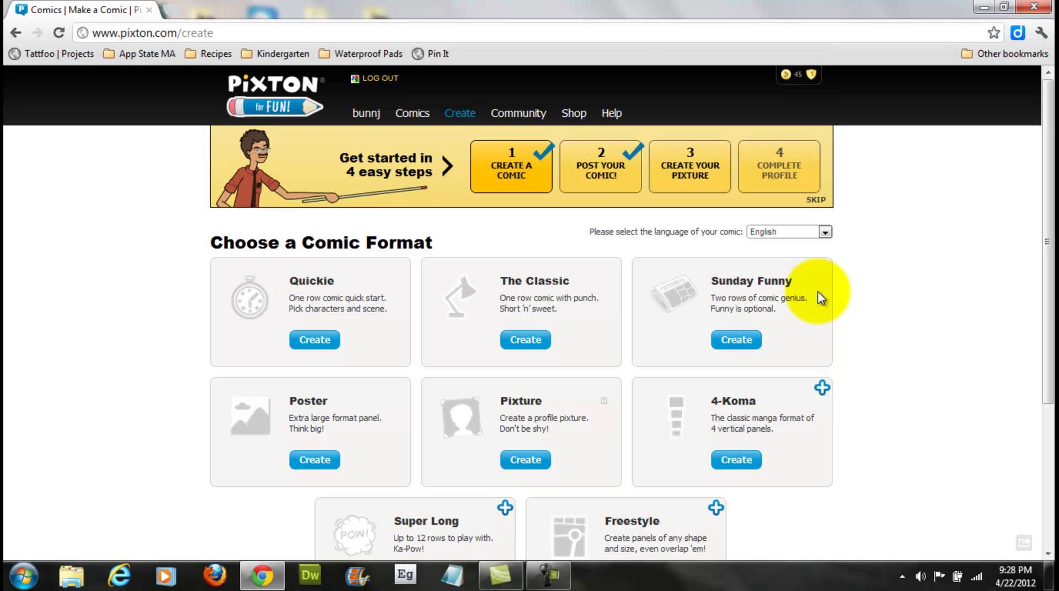
# Scroll through the eight comic formats, from Quickie to Freestyle
pyautogui.moveTo(1045, 319); pyautogui.dragTo(1046, 407)
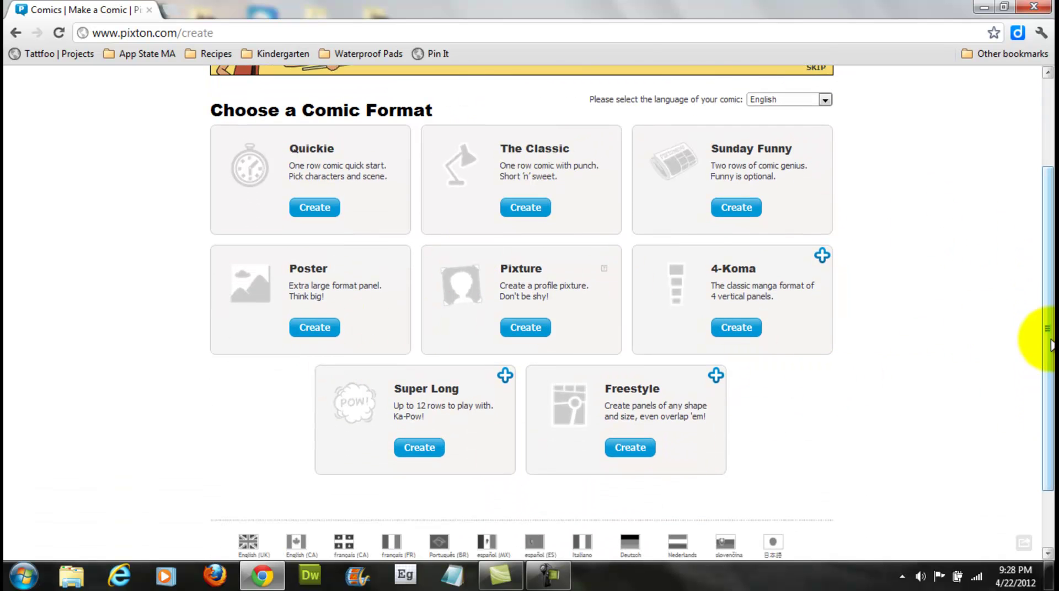
pyautogui.moveTo(1048, 348); pyautogui.dragTo(1040, 248)
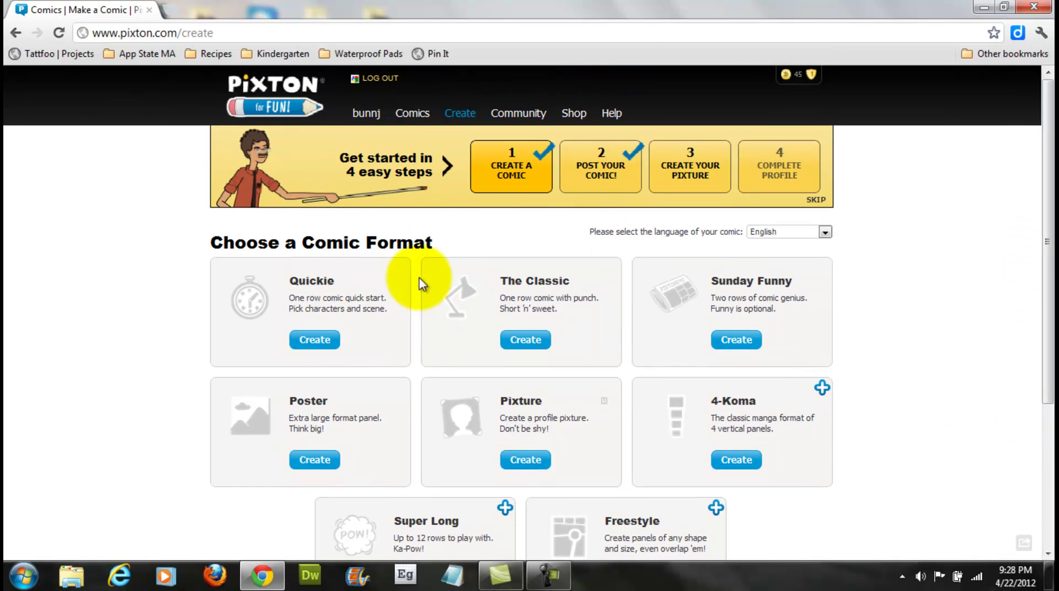
# Pick the Quickie one-row format and scroll through the three-panel templates
pyautogui.click(317, 340)
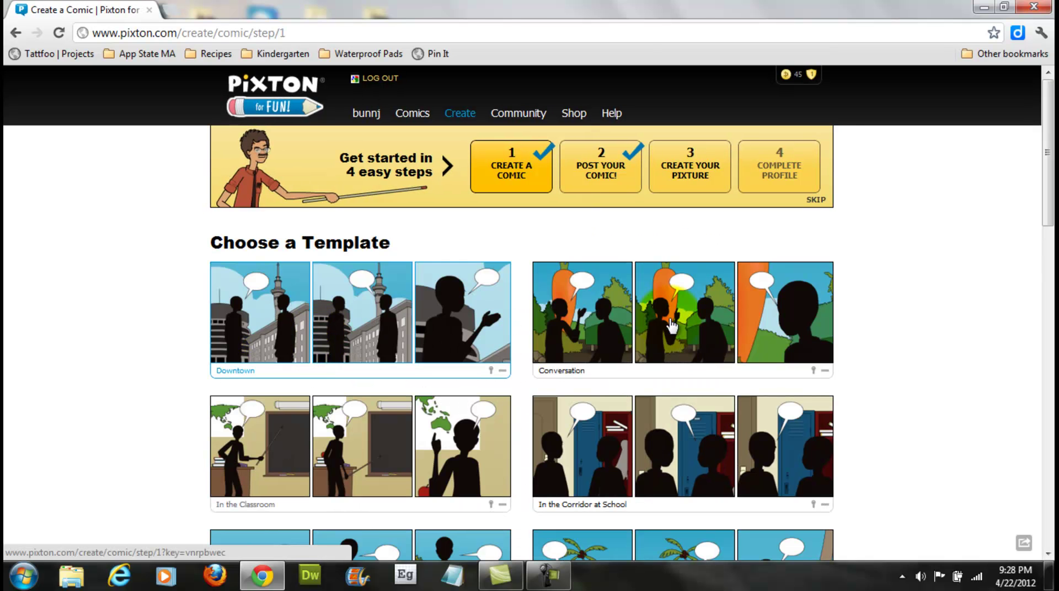
pyautogui.moveTo(1048, 193); pyautogui.dragTo(1048, 224)
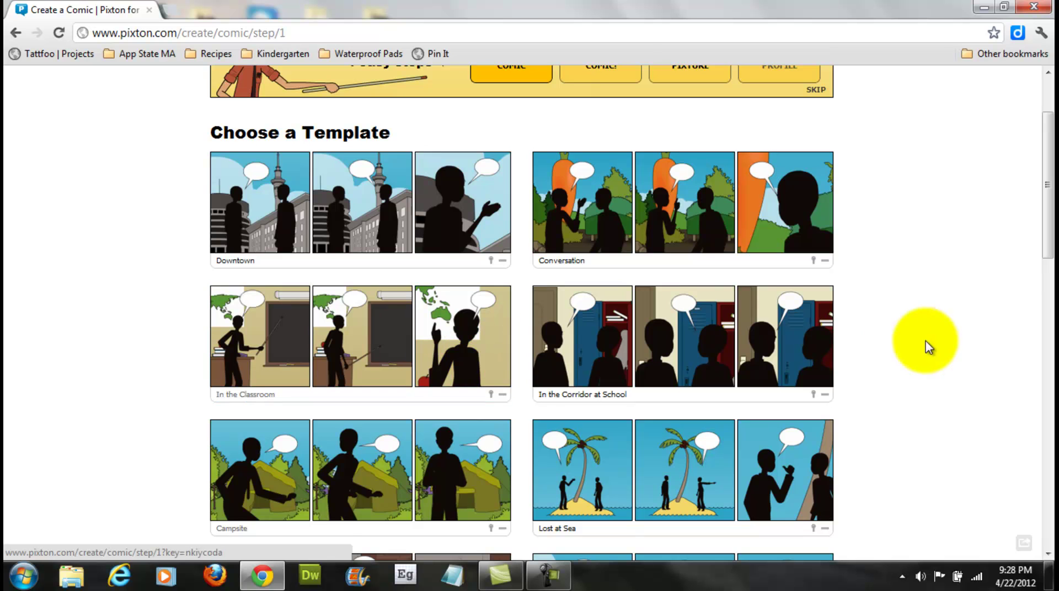
pyautogui.moveTo(1051, 240); pyautogui.dragTo(1051, 422)
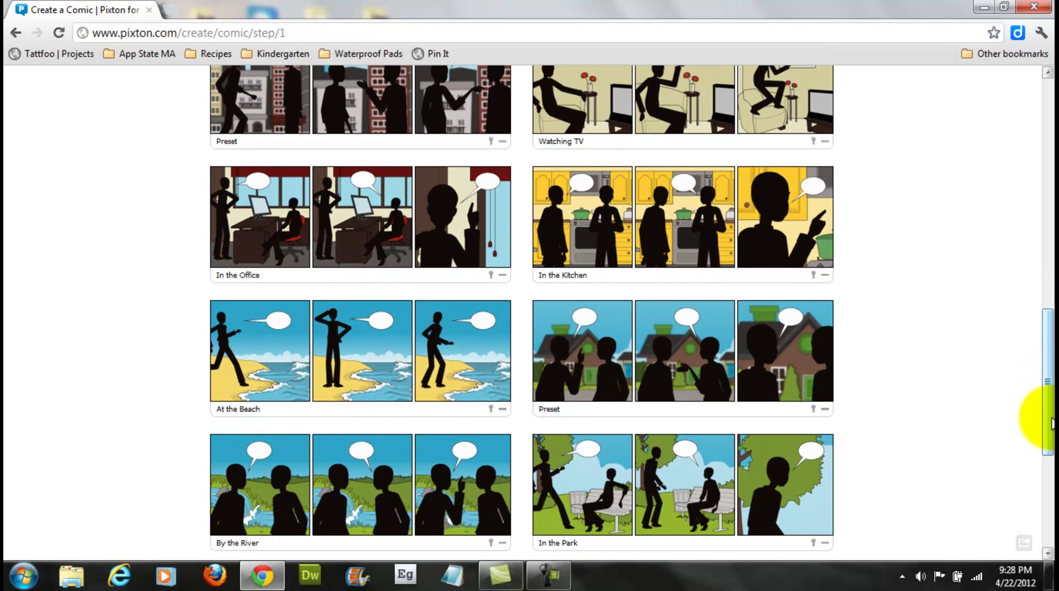
pyautogui.moveTo(1047, 381); pyautogui.dragTo(1047, 199)
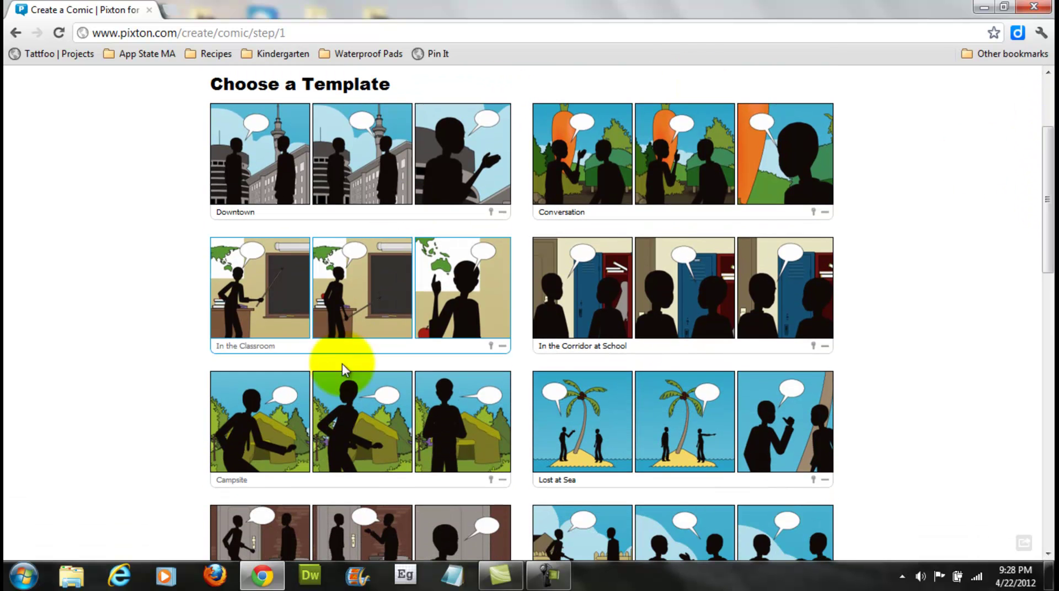
# Choose the Campsite template, then the cowboy preset as the character
pyautogui.click(287, 428)
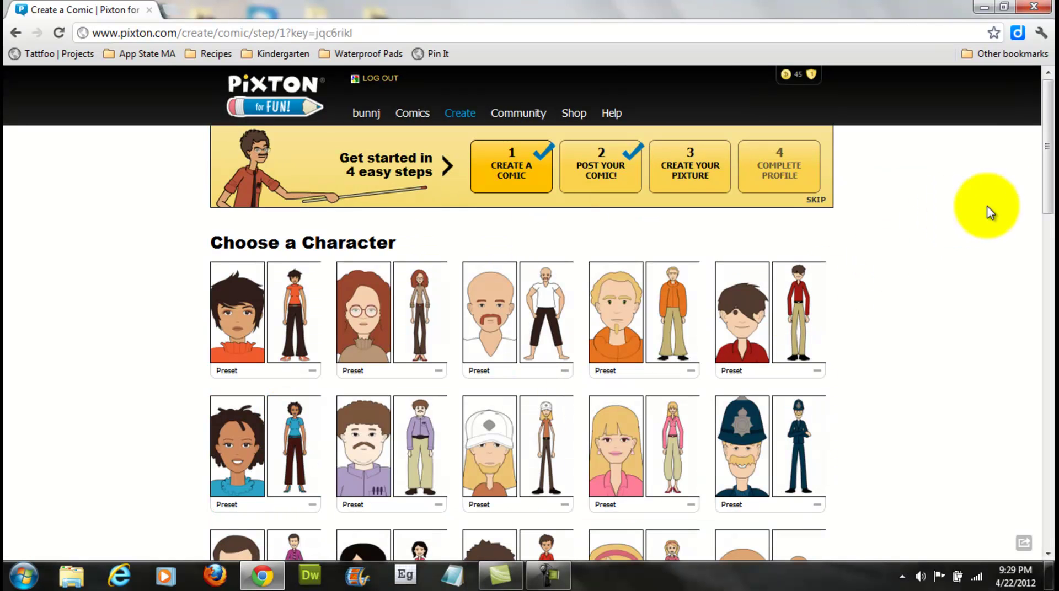
pyautogui.moveTo(1047, 187); pyautogui.dragTo(1052, 246)
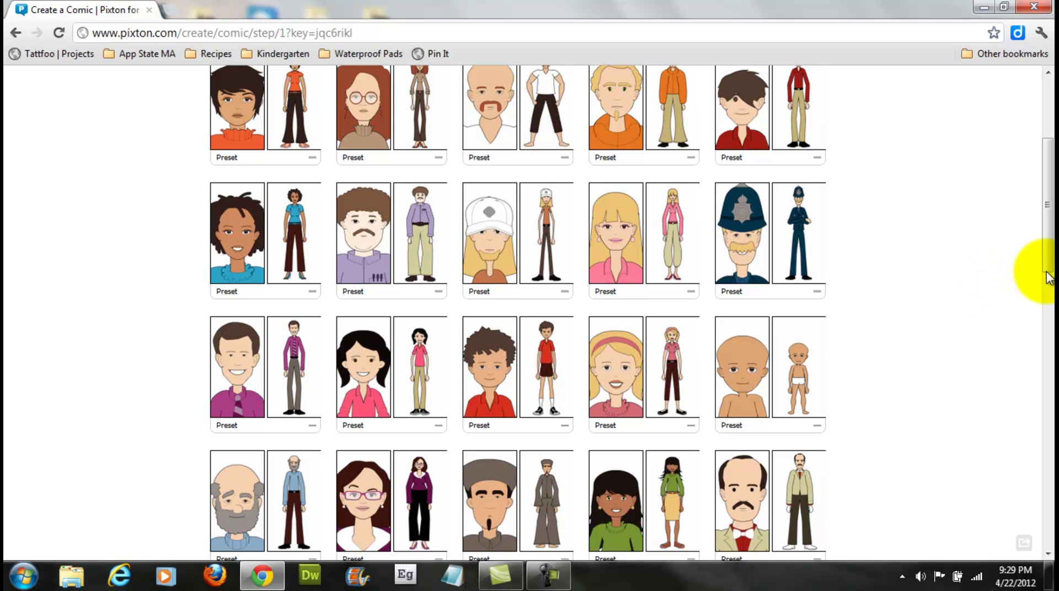
pyautogui.moveTo(1047, 227); pyautogui.dragTo(1029, 471)
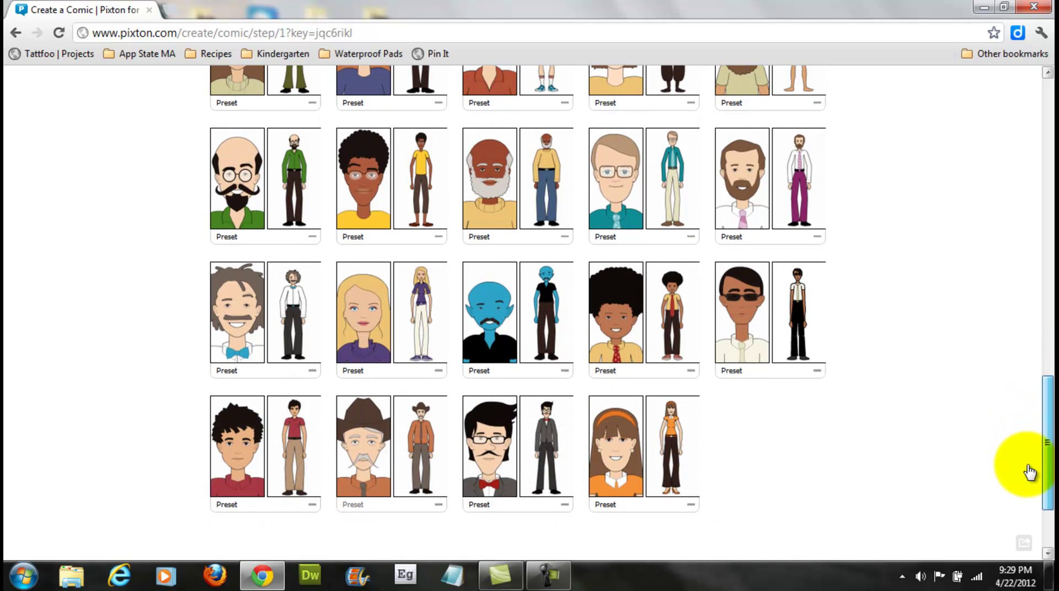
pyautogui.click(357, 443)
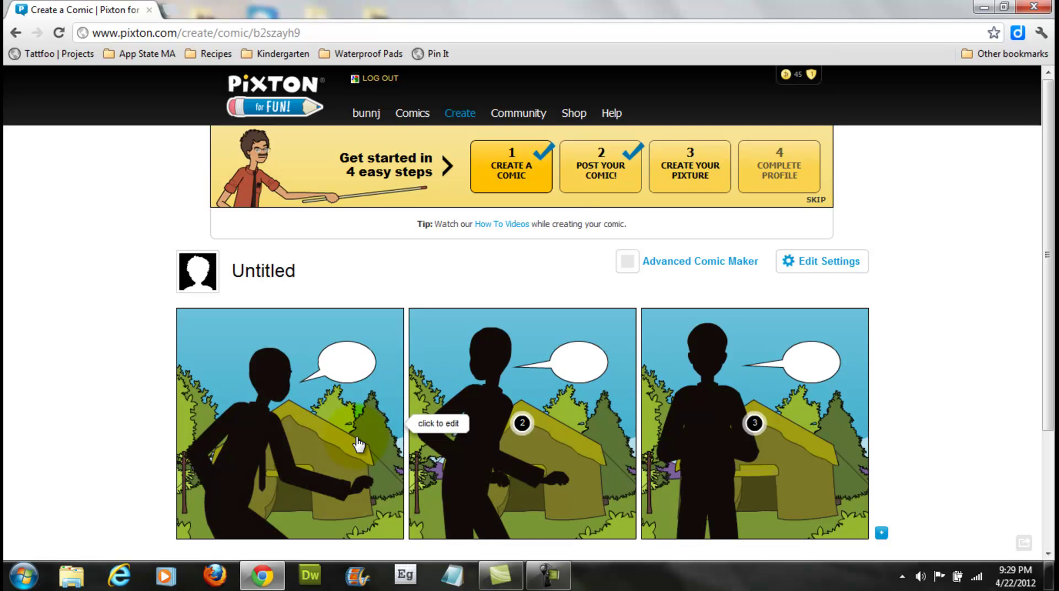
# Give panel 1's cowboy a purple shirt, orange-red trousers, blue tie, dark red hat and brown hair
pyautogui.click(358, 444)
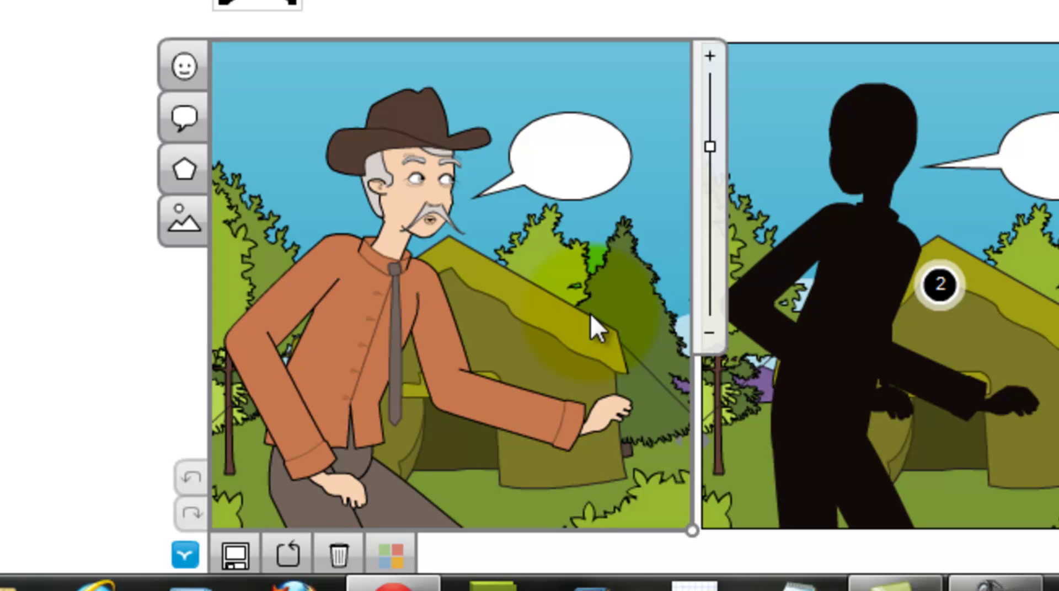
pyautogui.click(431, 306)
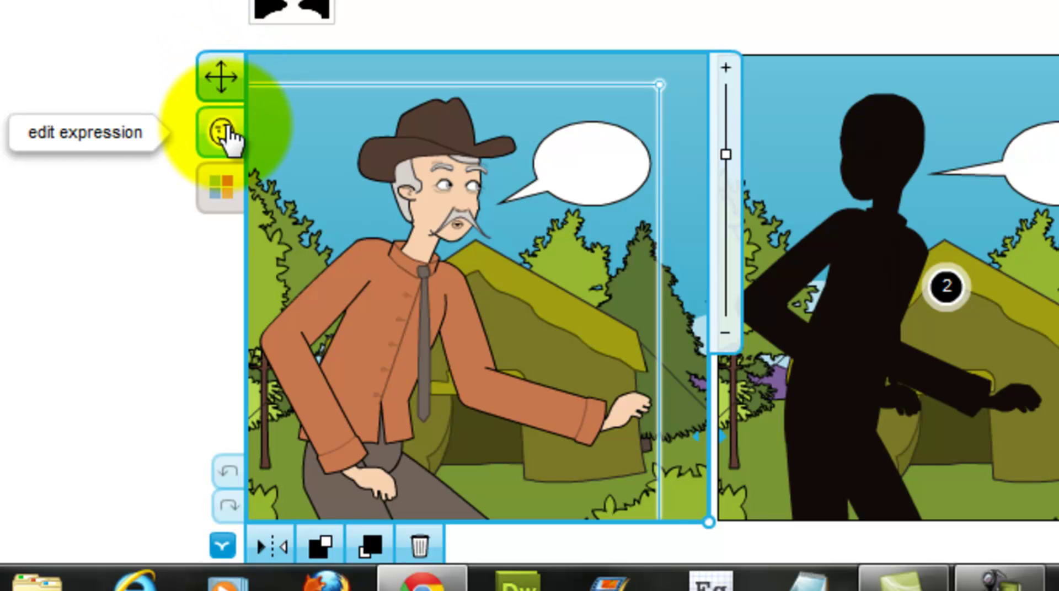
pyautogui.click(215, 193)
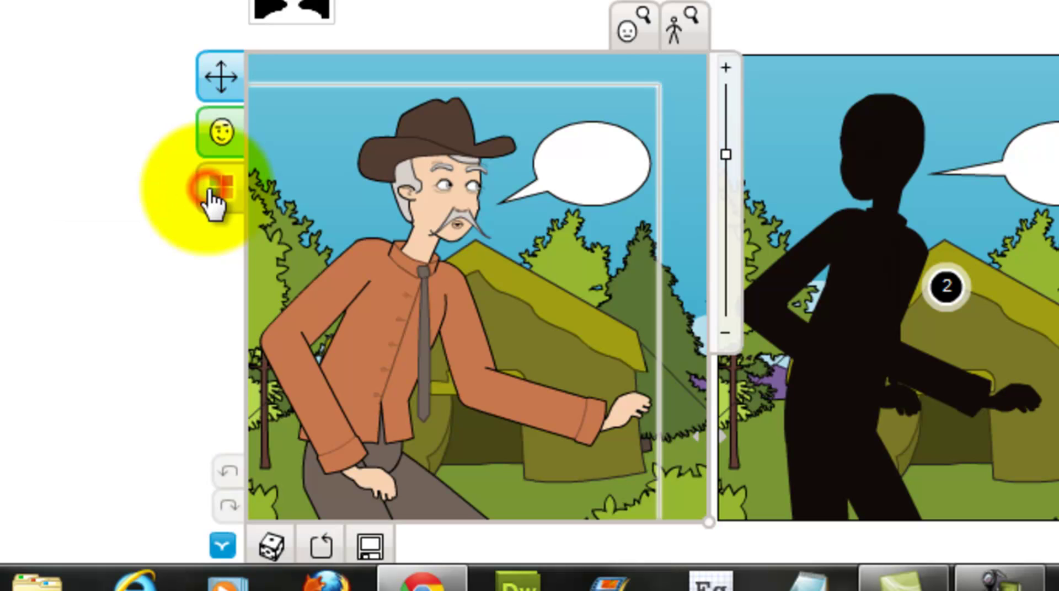
pyautogui.moveTo(331, 303); pyautogui.dragTo(591, 332)
pyautogui.moveTo(411, 488); pyautogui.dragTo(765, 469)
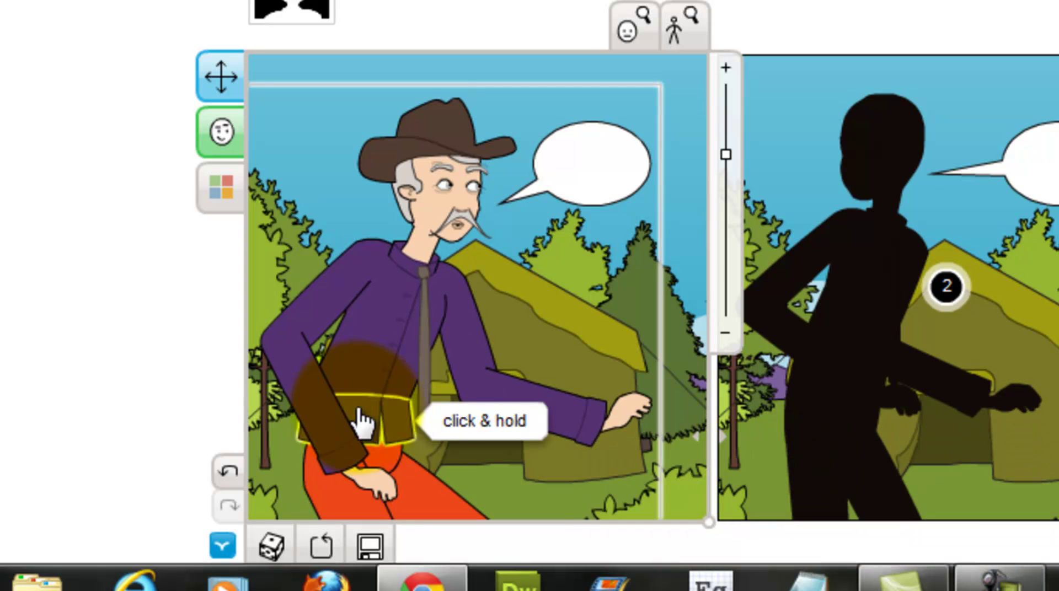
pyautogui.moveTo(427, 375); pyautogui.dragTo(634, 359)
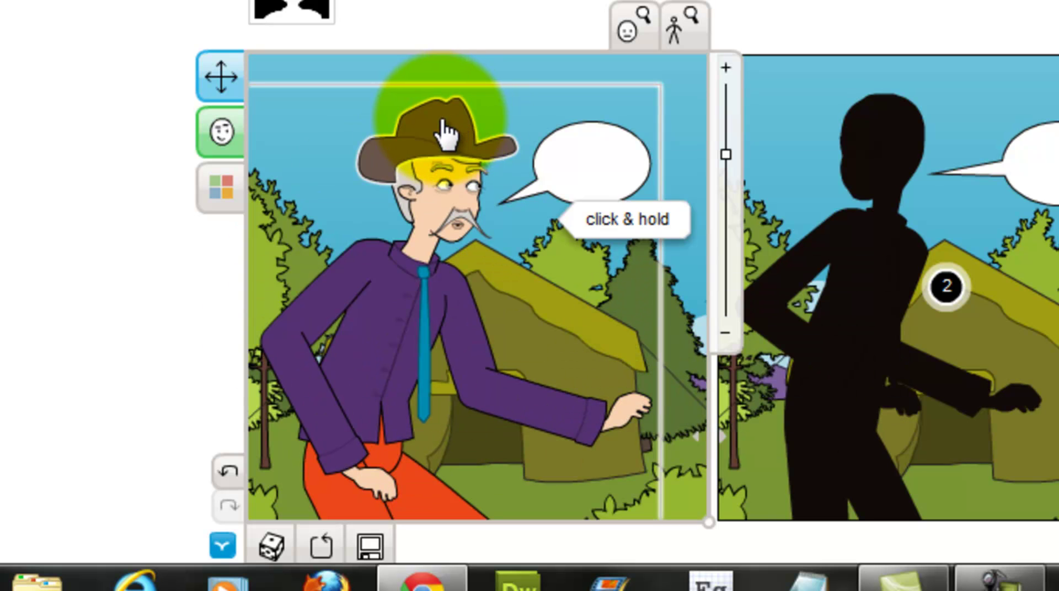
pyautogui.moveTo(439, 120); pyautogui.dragTo(651, 131)
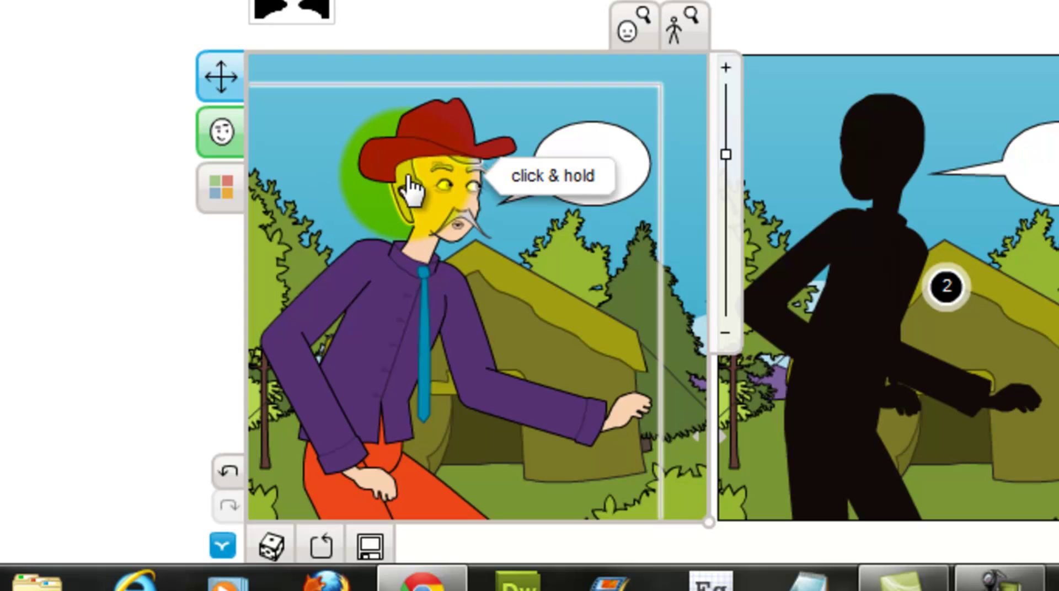
pyautogui.moveTo(406, 182); pyautogui.dragTo(712, 144)
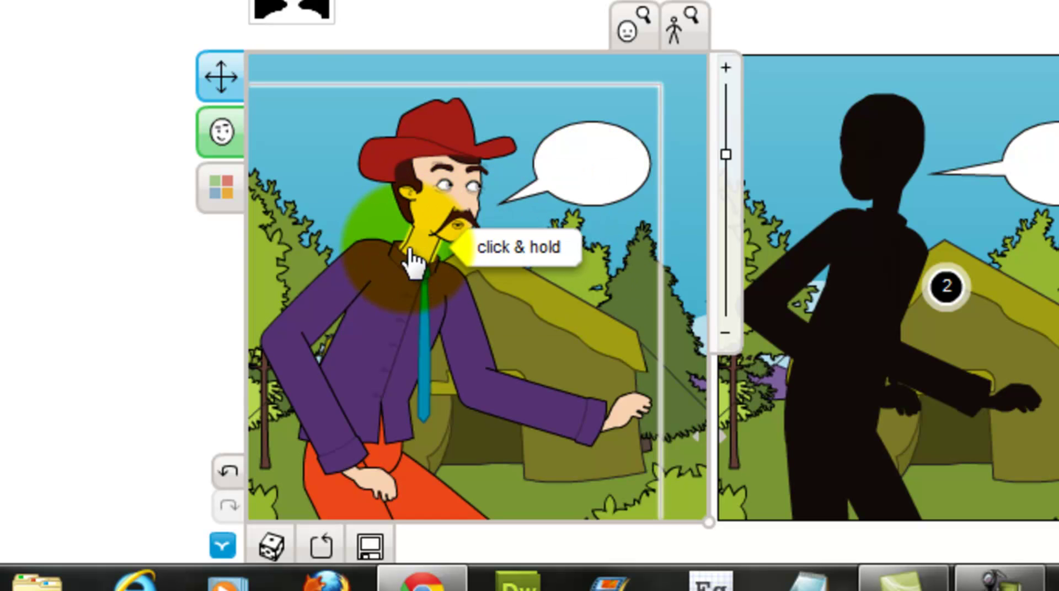
# Pose the cowboy mid-stride, facing front, with one arm stretched toward the tent
pyautogui.moveTo(471, 343); pyautogui.dragTo(481, 348)
pyautogui.click(220, 131)
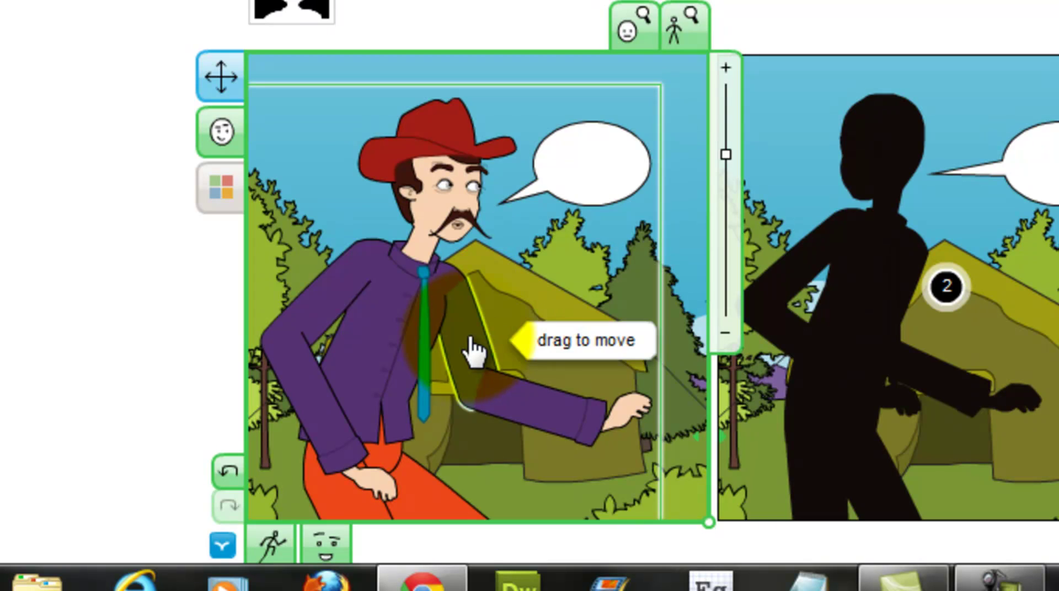
pyautogui.moveTo(472, 347)
pyautogui.mouseDown()
pyautogui.moveTo(501, 286)
pyautogui.moveTo(484, 338)
pyautogui.mouseUp()
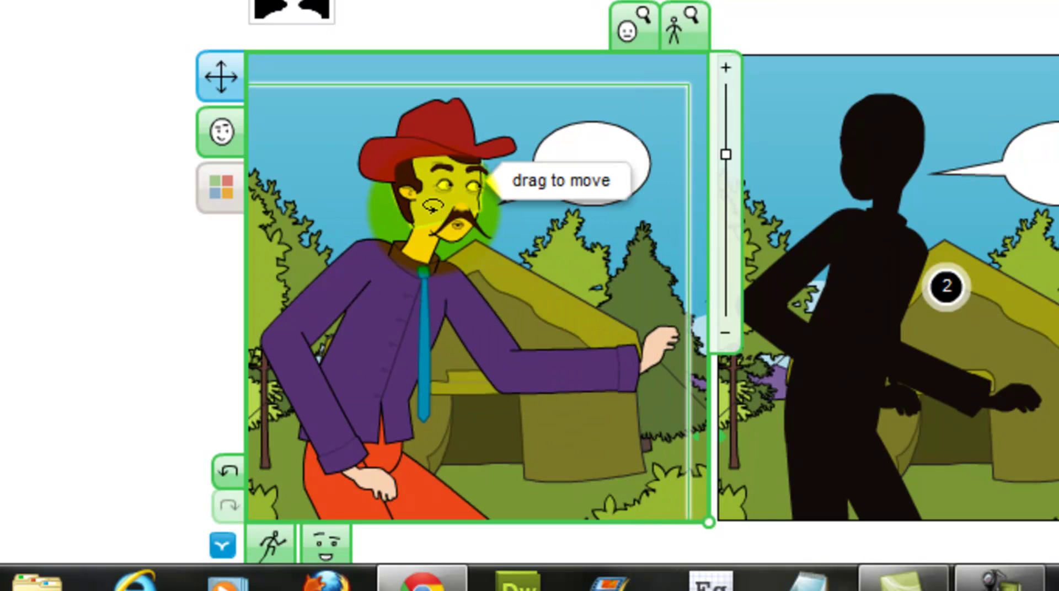
pyautogui.moveTo(431, 209)
pyautogui.mouseDown()
pyautogui.moveTo(442, 213)
pyautogui.moveTo(421, 218)
pyautogui.moveTo(430, 218)
pyautogui.mouseUp()
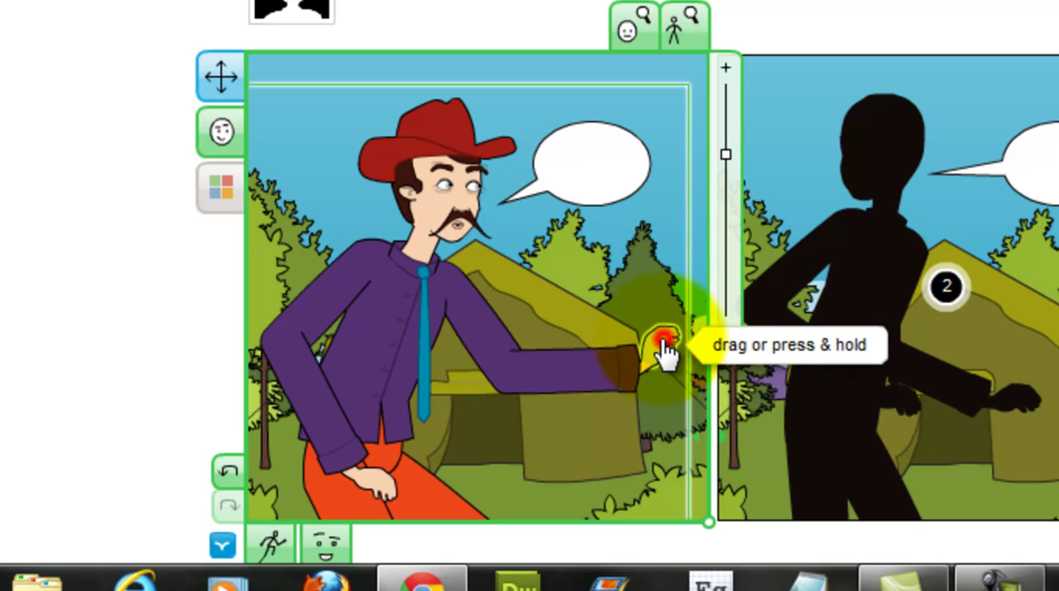
pyautogui.moveTo(642, 330); pyautogui.dragTo(665, 375)
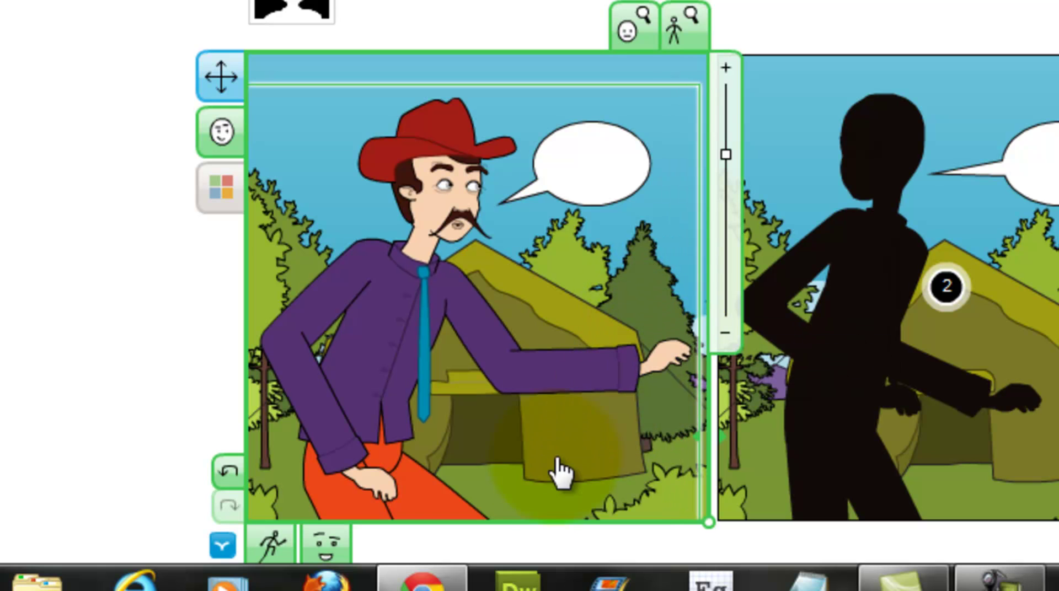
pyautogui.moveTo(313, 328); pyautogui.dragTo(330, 419)
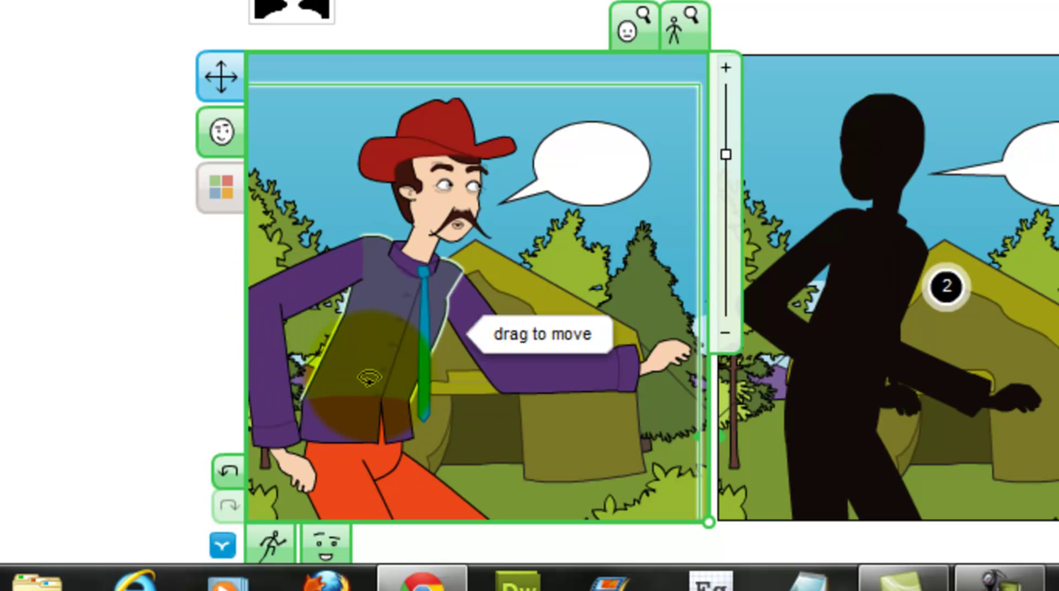
pyautogui.moveTo(368, 378); pyautogui.dragTo(382, 352)
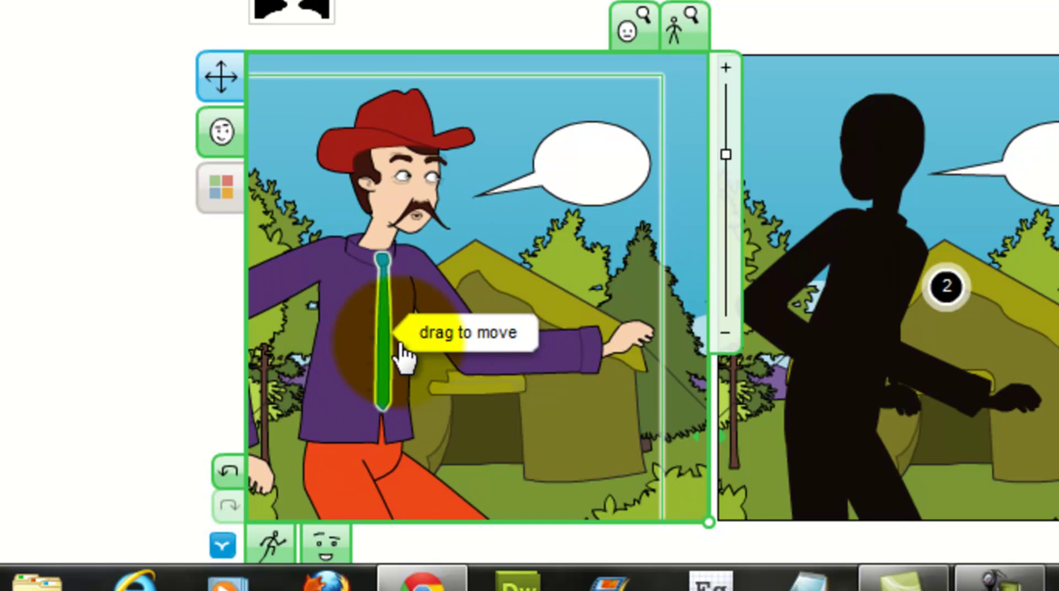
pyautogui.moveTo(428, 496); pyautogui.dragTo(350, 501)
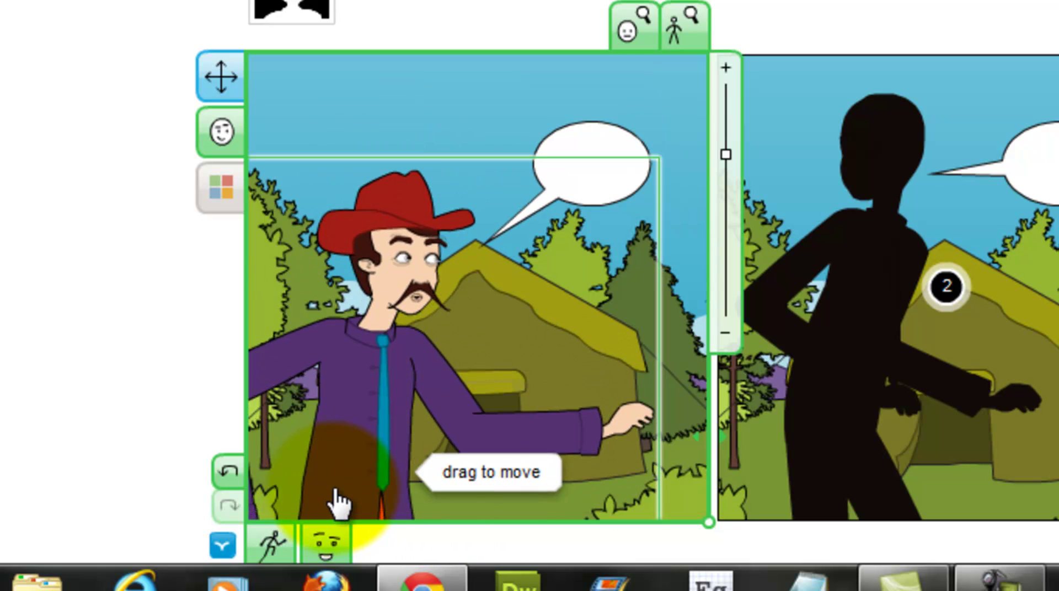
pyautogui.moveTo(350, 501); pyautogui.dragTo(388, 477)
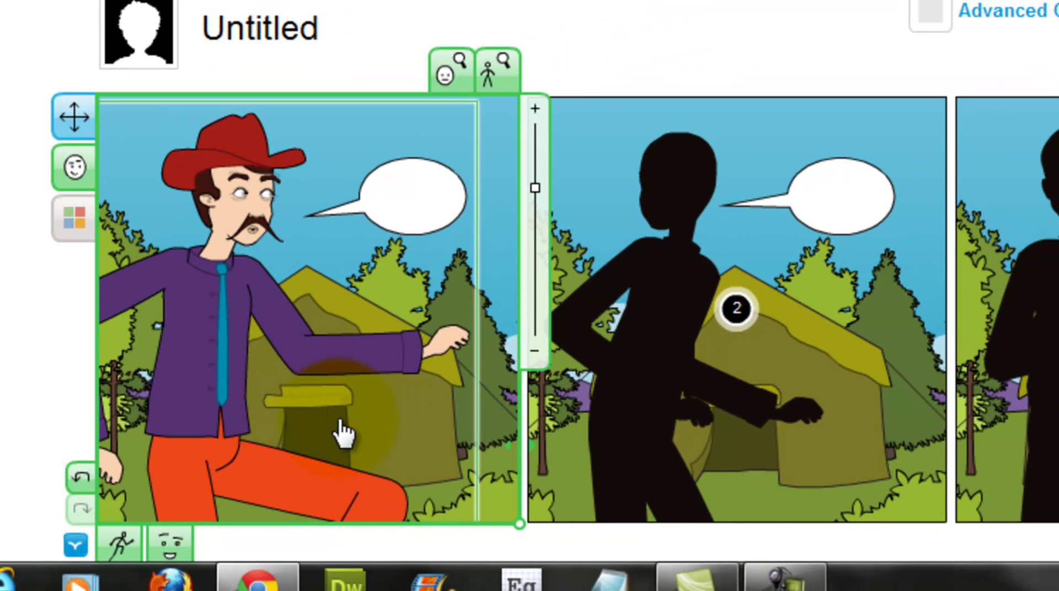
# Zoom panel 1 out so the whole cowboy and more campsite show
pyautogui.scroll(-2, 960, 111)
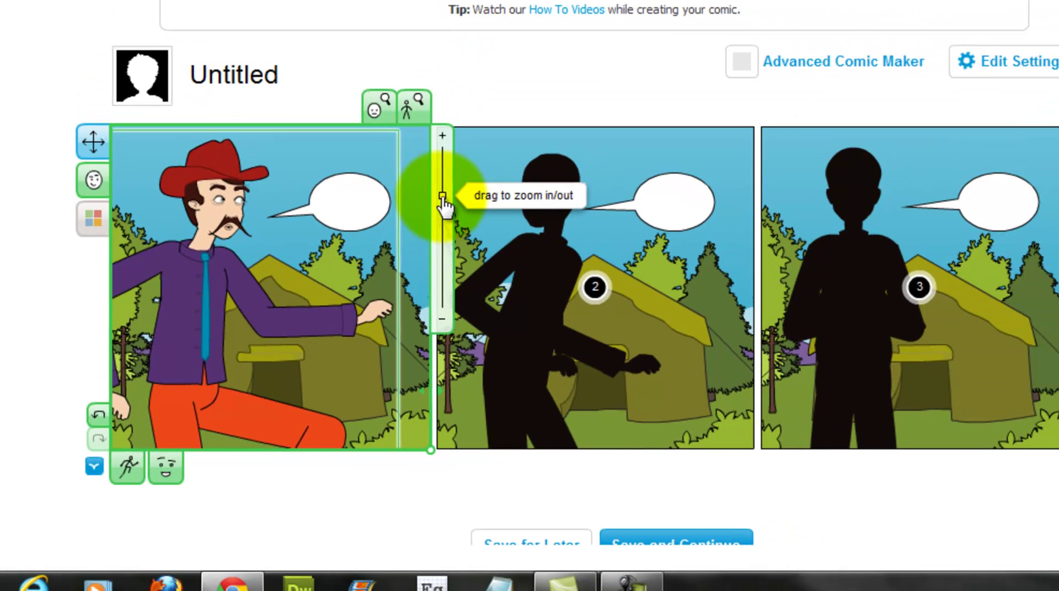
pyautogui.moveTo(510, 129); pyautogui.dragTo(509, 110)
pyautogui.moveTo(435, 203); pyautogui.dragTo(436, 222)
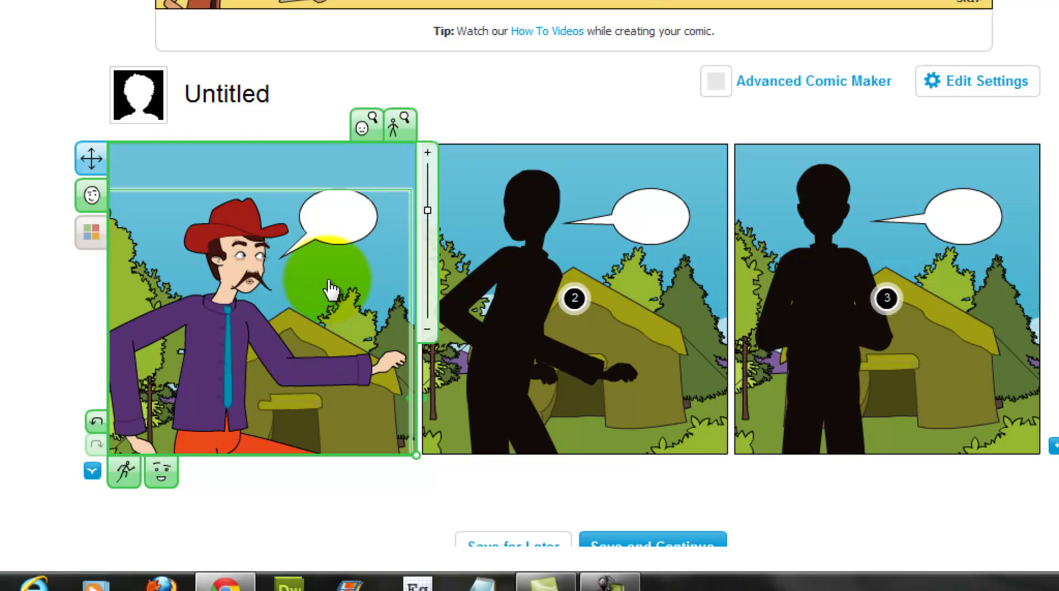
# Bring up the gallery of sixteen preset facial expressions for the cowboy
pyautogui.click(163, 473)
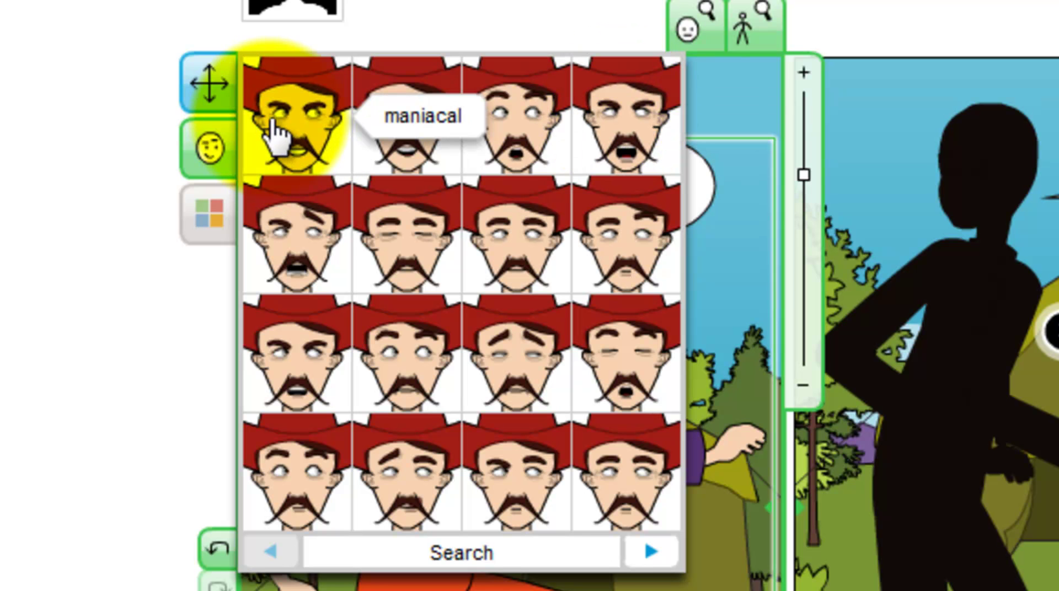
pyautogui.click(296, 126)
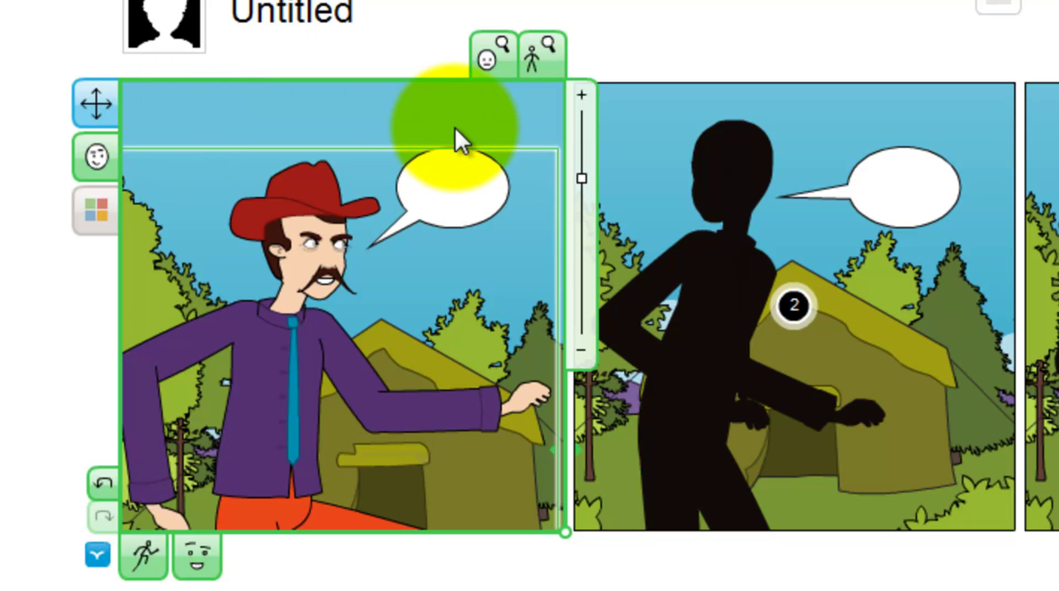
pyautogui.click(145, 557)
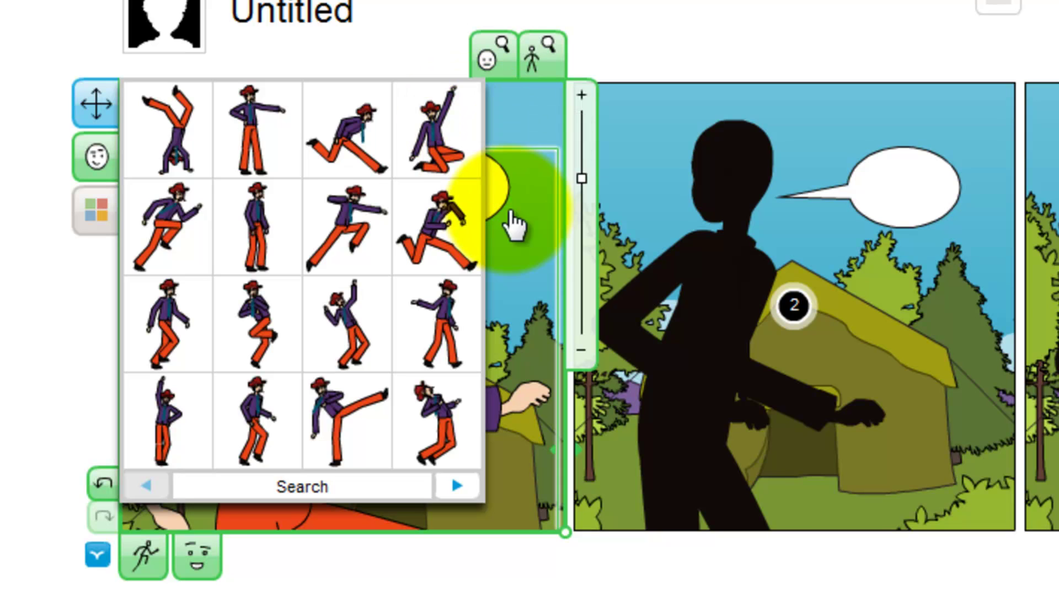
pyautogui.click(527, 251)
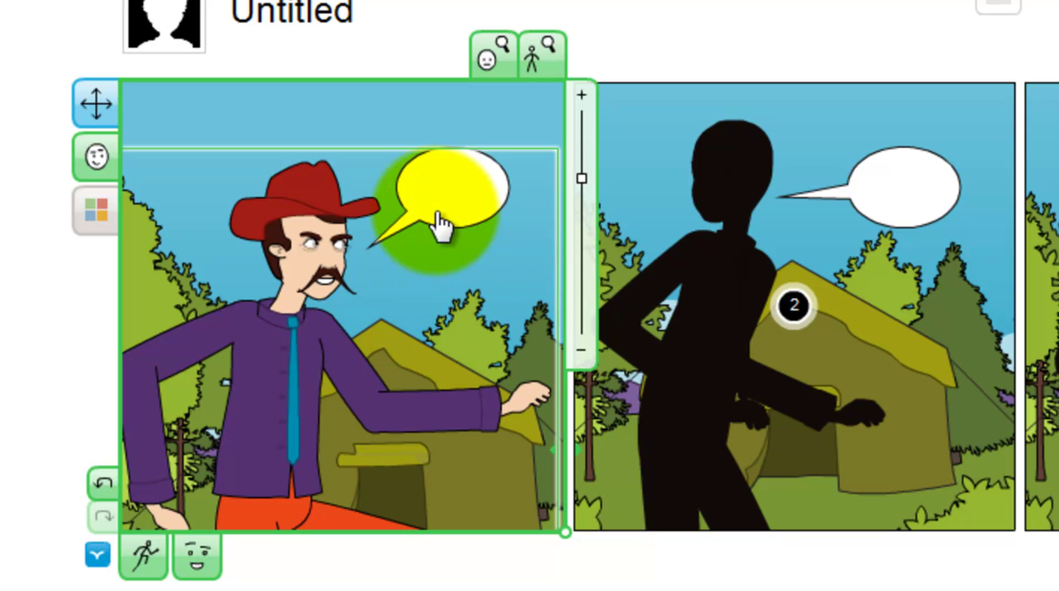
# Enter 'DO I SMELL HOT DOGS?' as the text of panel 1's speech bubble
pyautogui.click(300, 109)
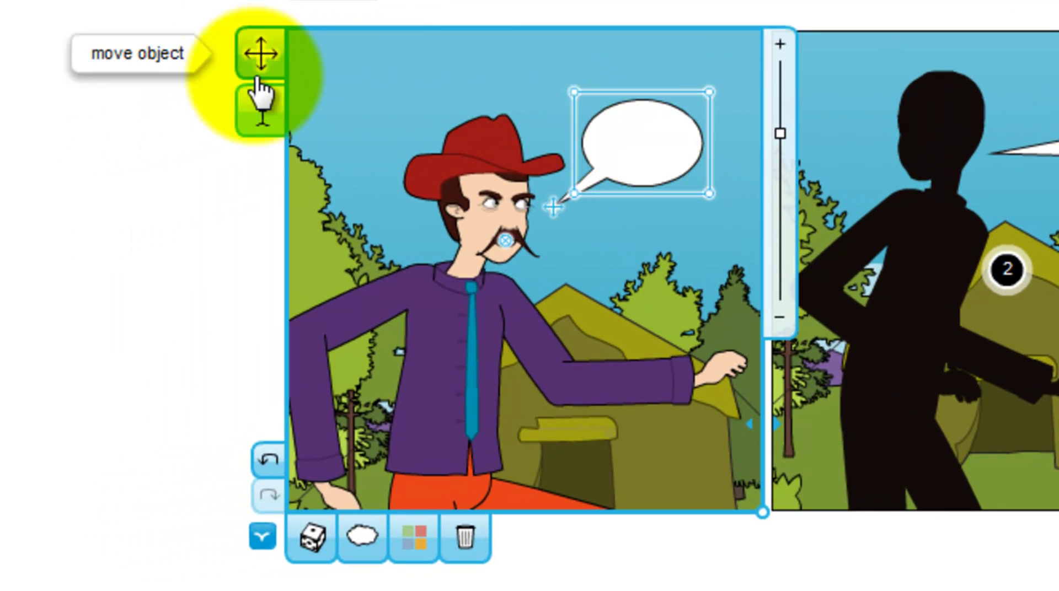
pyautogui.click(253, 113)
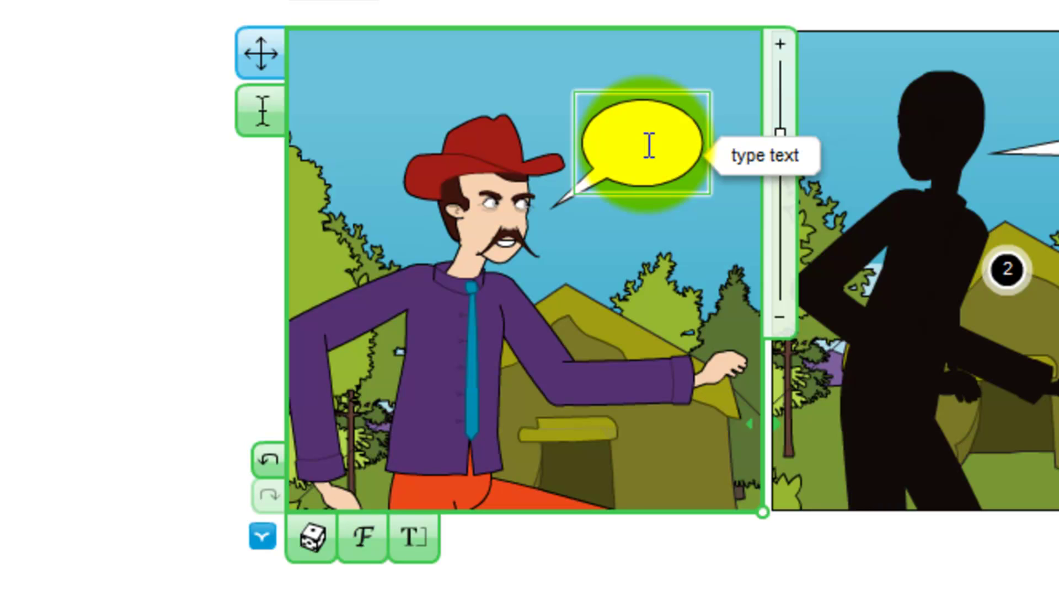
pyautogui.write('DID')
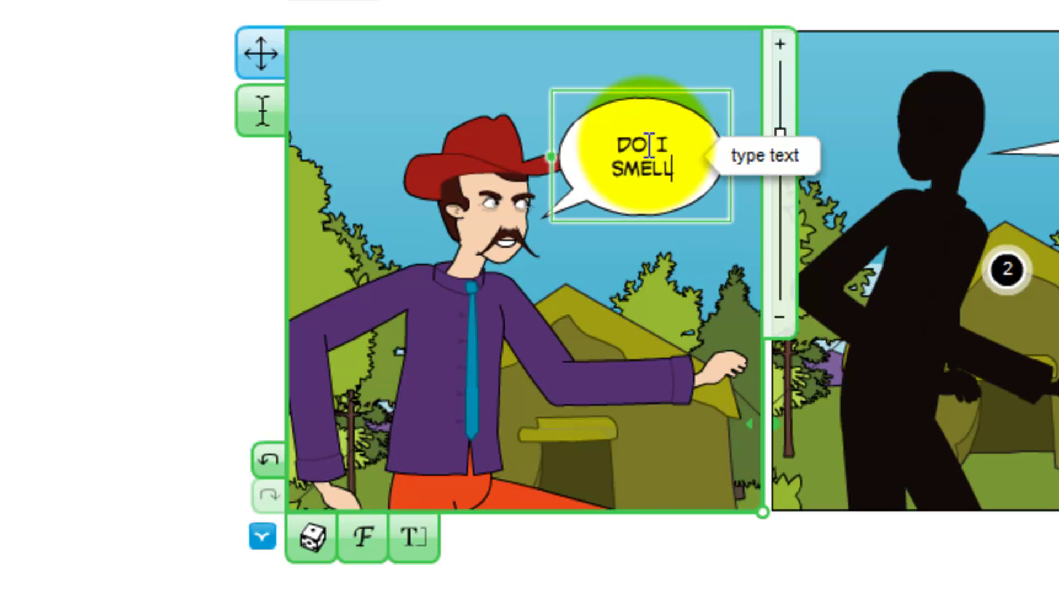
pyautogui.write(' HOT DOGS?')
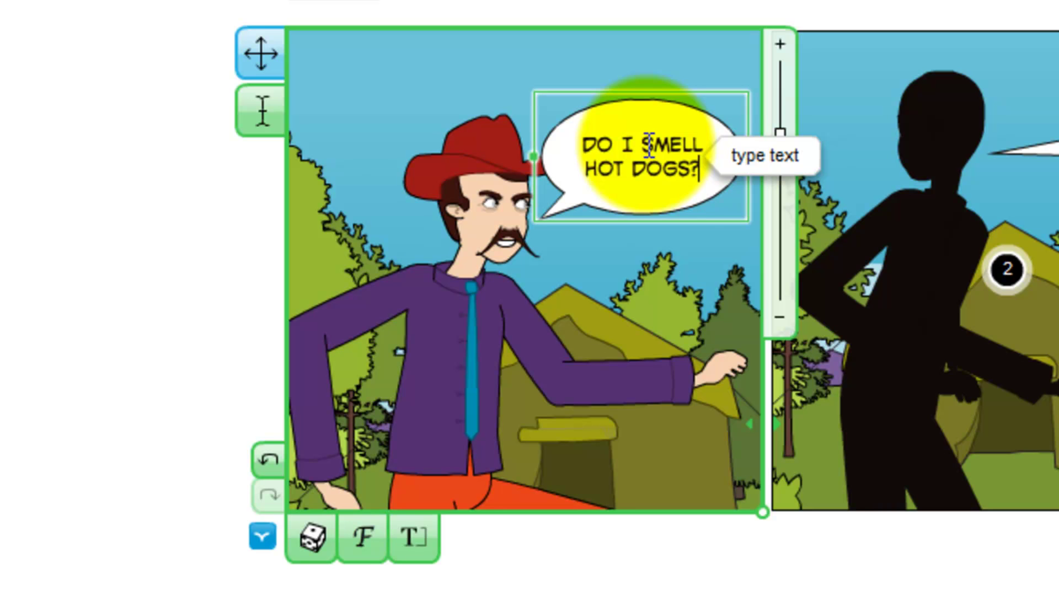
pyautogui.click(666, 295)
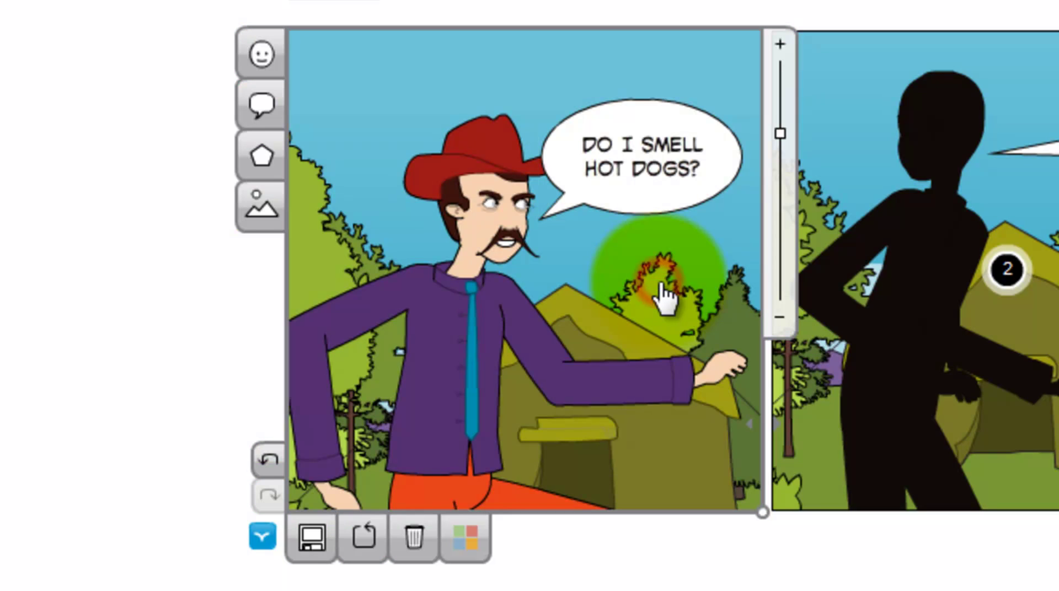
# Save the edits to panel 1 and reopen it
pyautogui.click(583, 345)
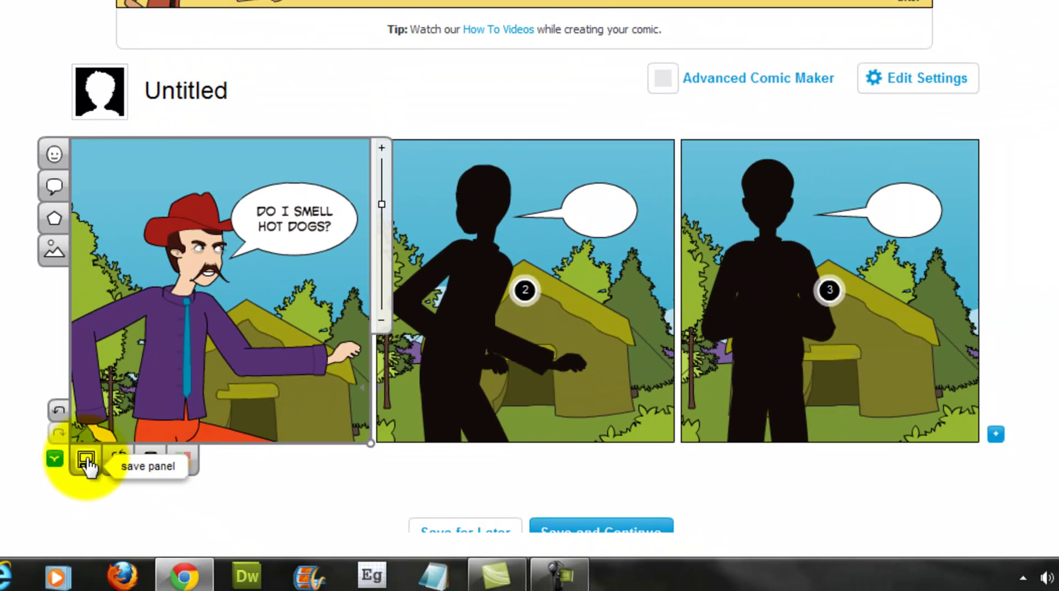
pyautogui.click(86, 459)
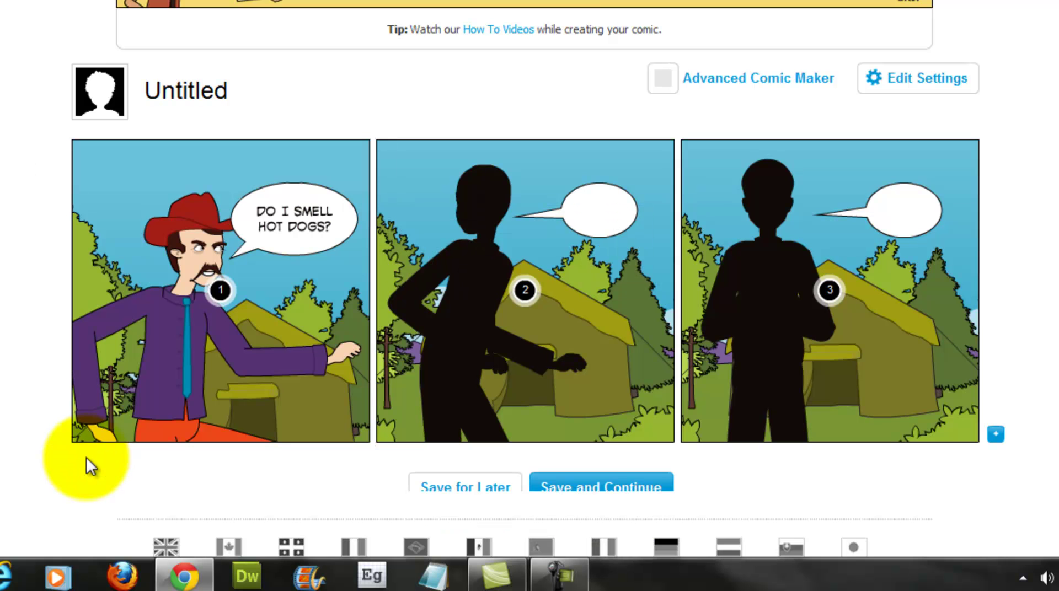
pyautogui.click(230, 331)
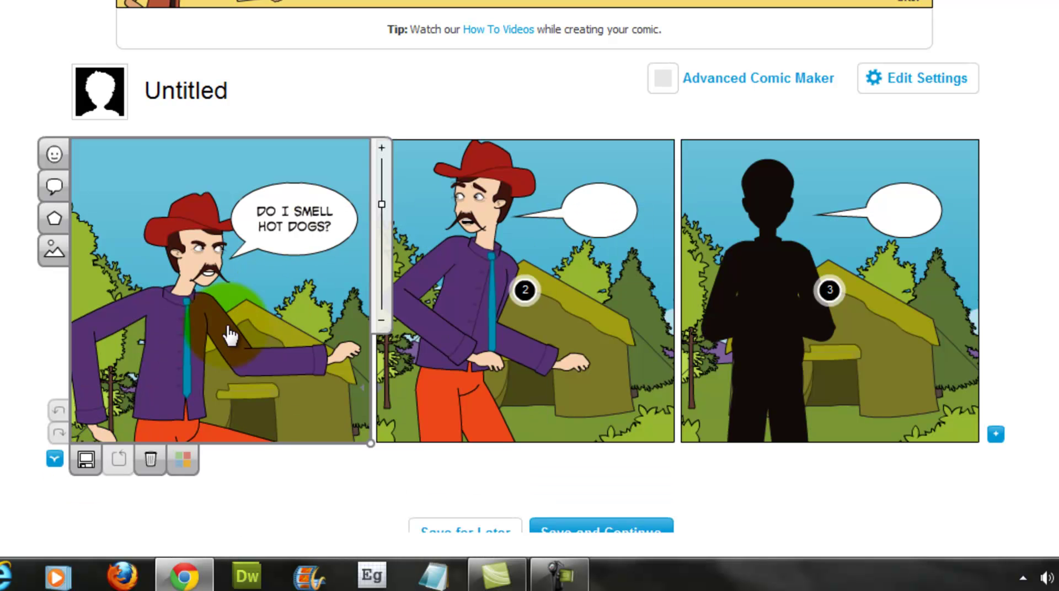
# Copy panel 1's scene, paste it into panel 2 and select the duplicated bubble
pyautogui.rightClick(267, 302)
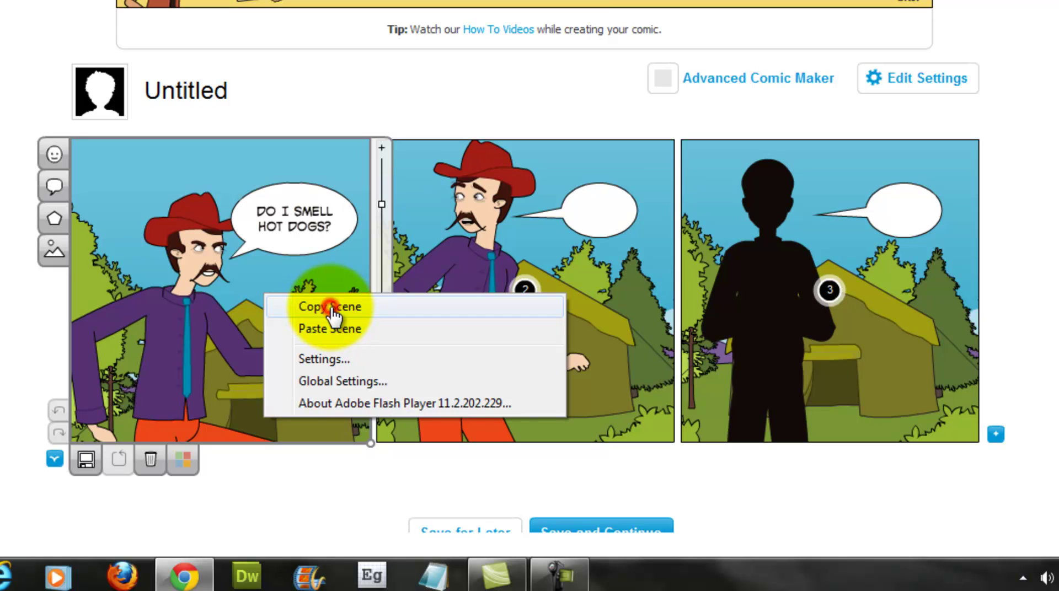
pyautogui.click(331, 306)
pyautogui.click(505, 292)
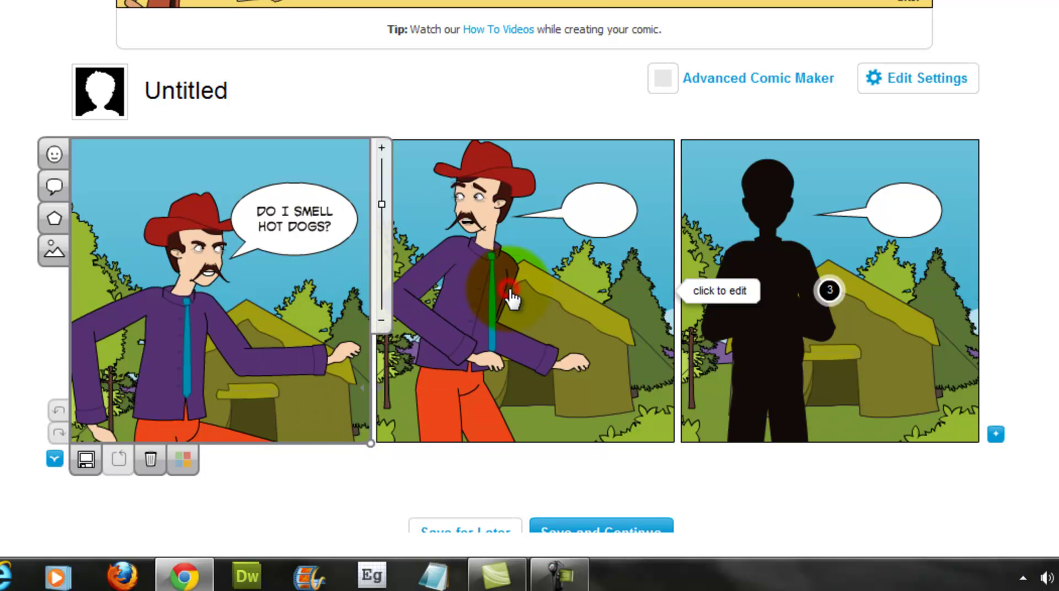
pyautogui.rightClick(508, 290)
pyautogui.click(553, 326)
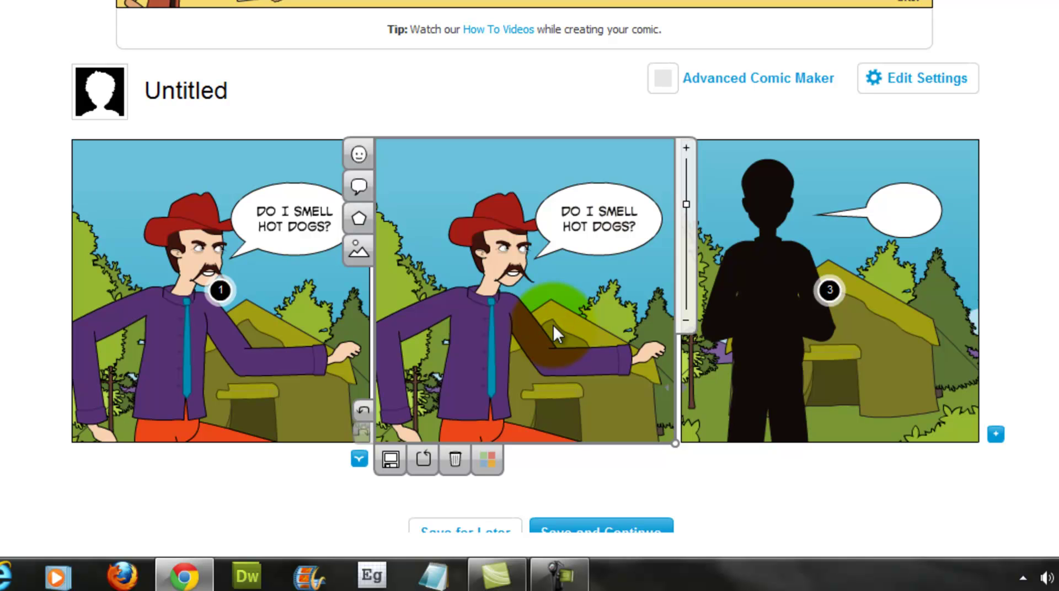
pyautogui.click(601, 230)
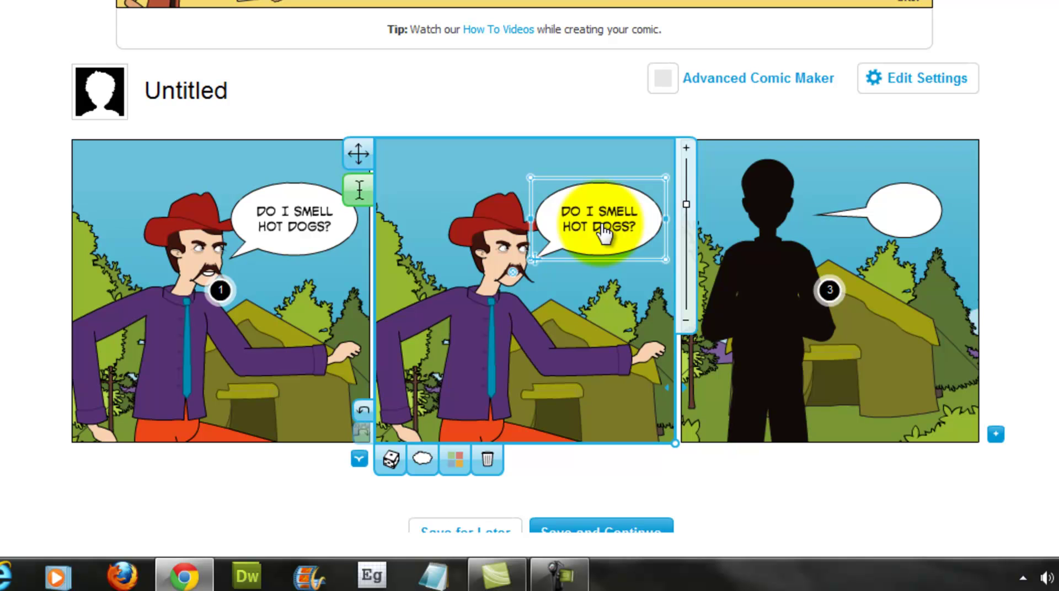
# Delete panel 2's bubble, zoom into a face close-up and calm the cowboy's eyes
pyautogui.click(487, 458)
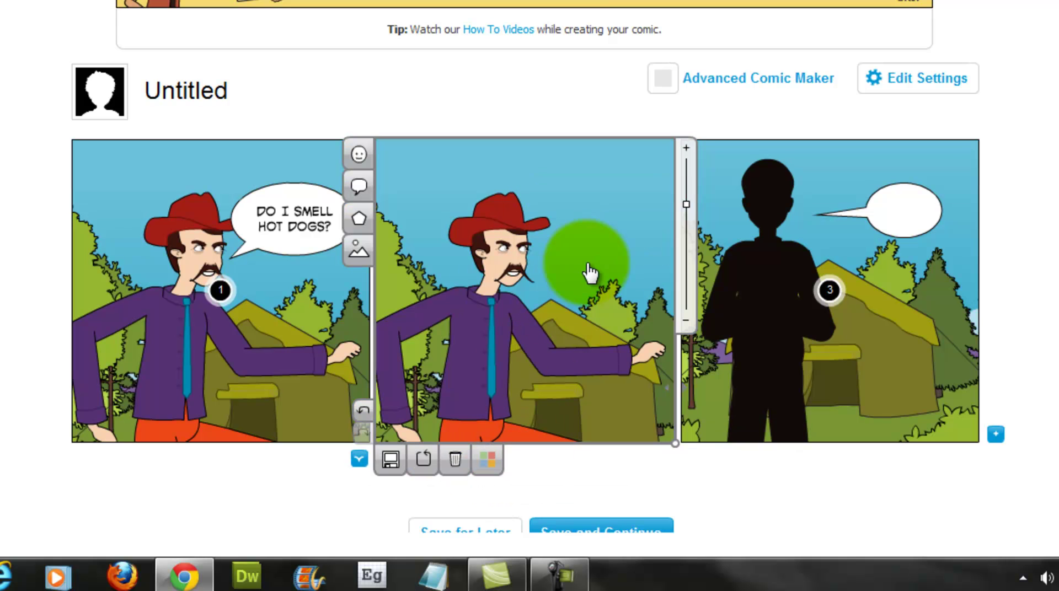
pyautogui.moveTo(686, 205); pyautogui.dragTo(688, 166)
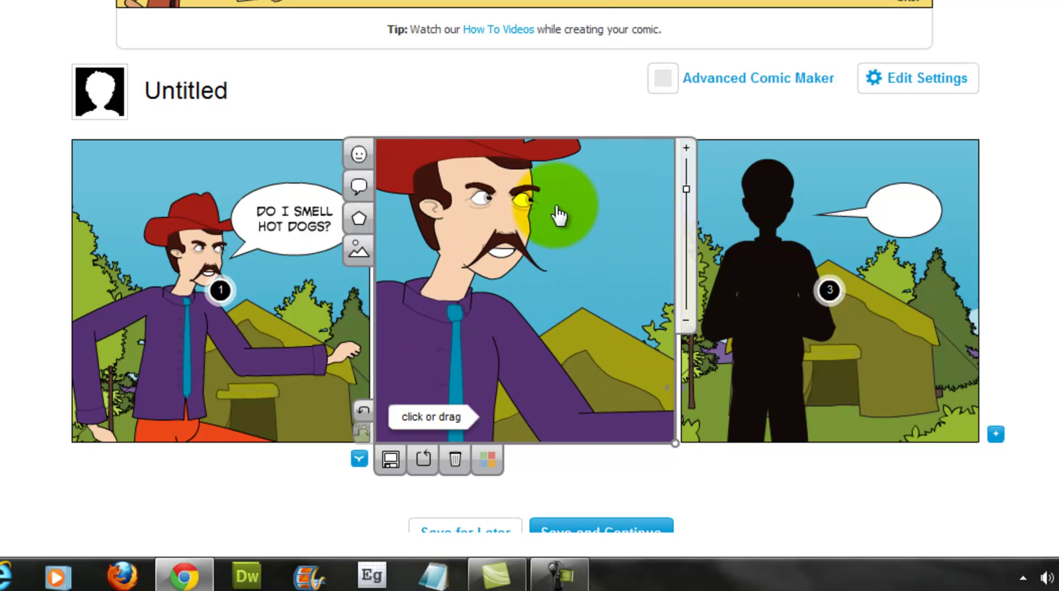
pyautogui.moveTo(489, 219); pyautogui.dragTo(540, 264)
pyautogui.click(358, 189)
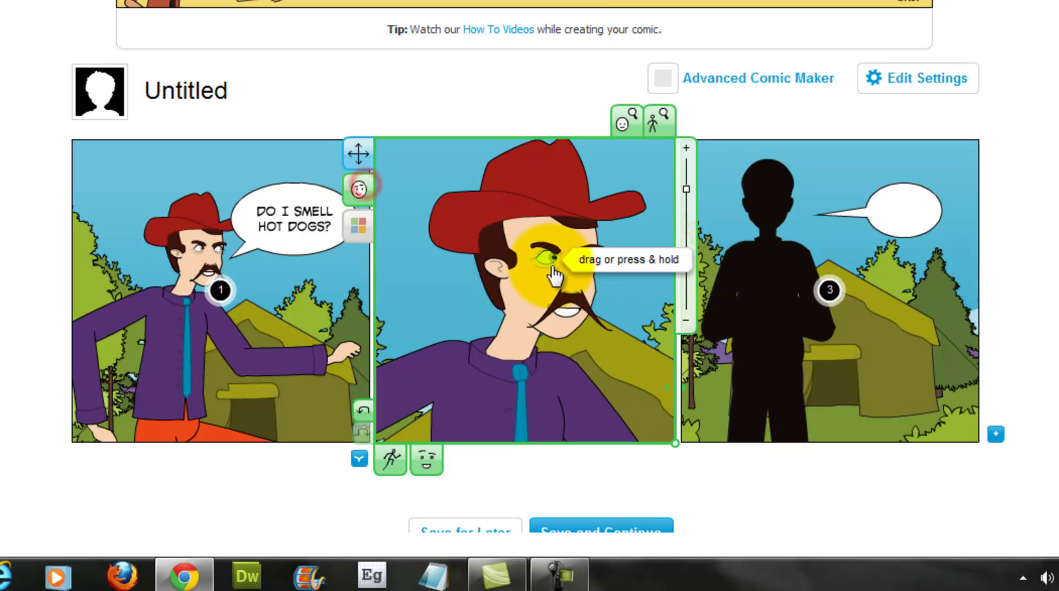
pyautogui.click(547, 258)
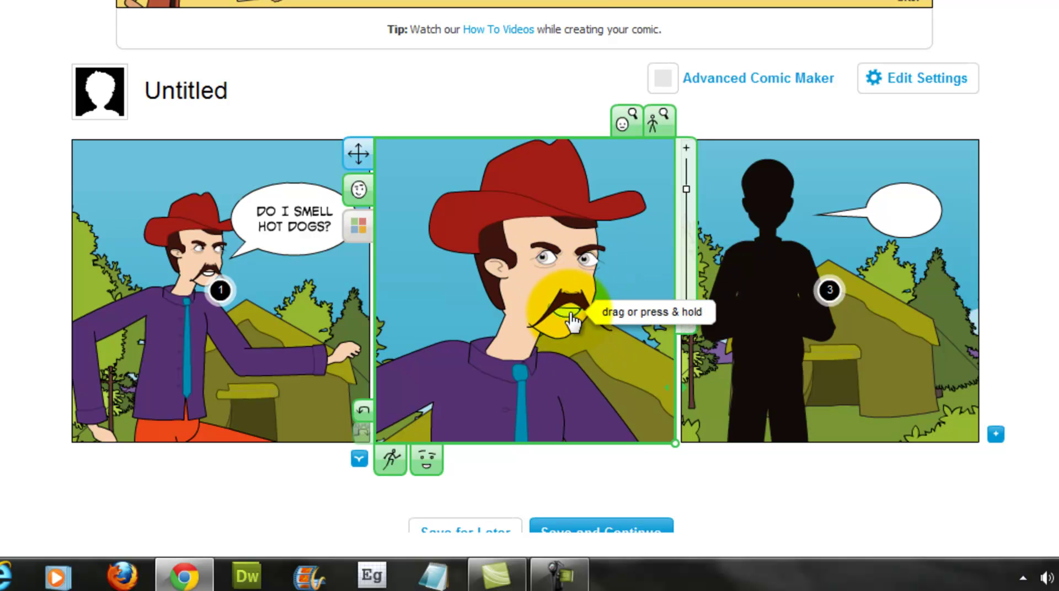
# Give the panel 2 cowboy the 'worried' preset expression and zoom the panel out slightly
pyautogui.click(425, 461)
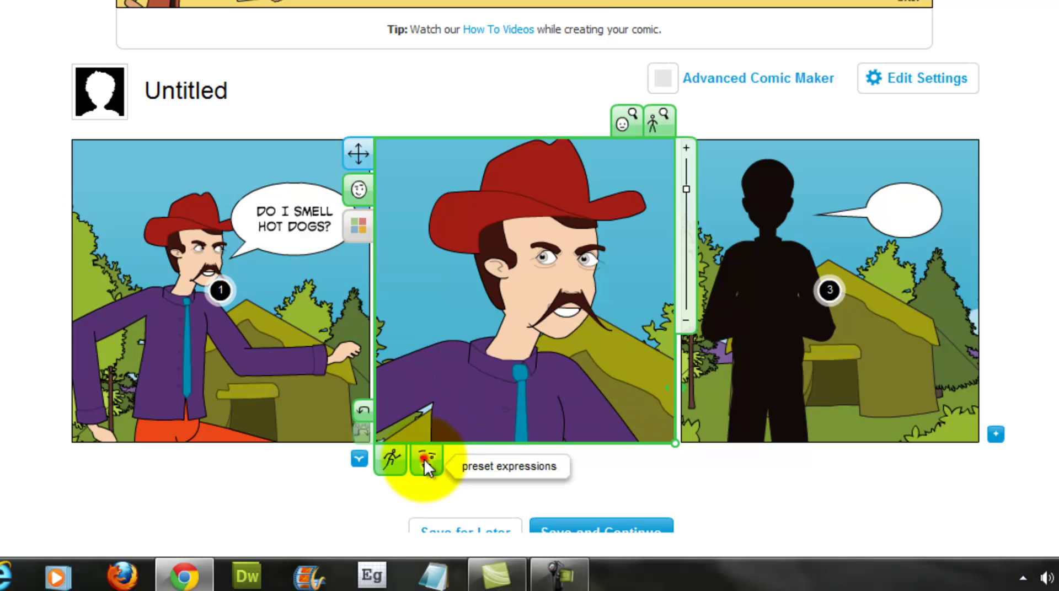
pyautogui.click(427, 465)
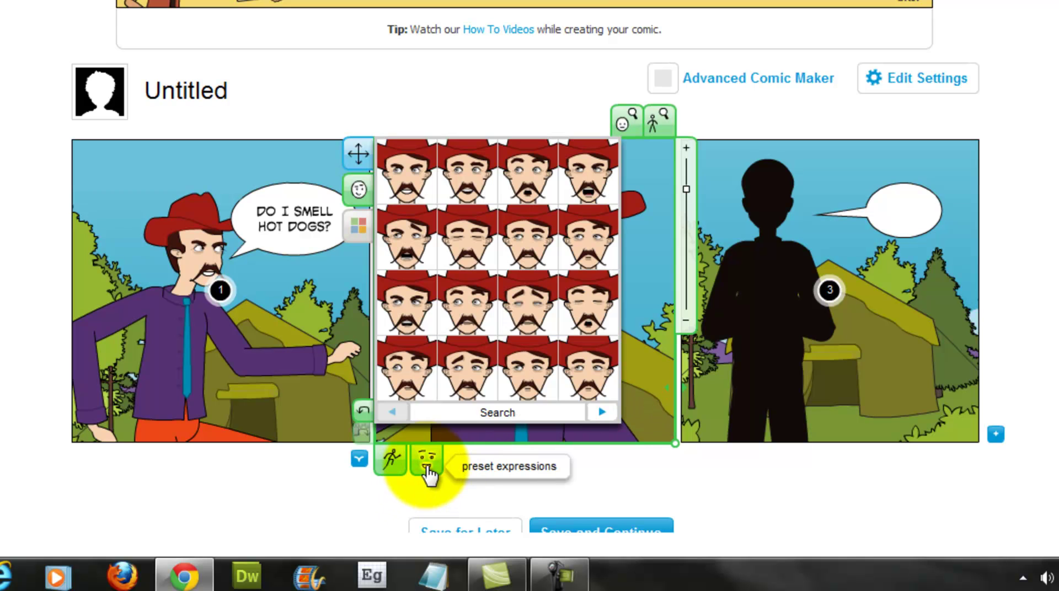
pyautogui.click(602, 413)
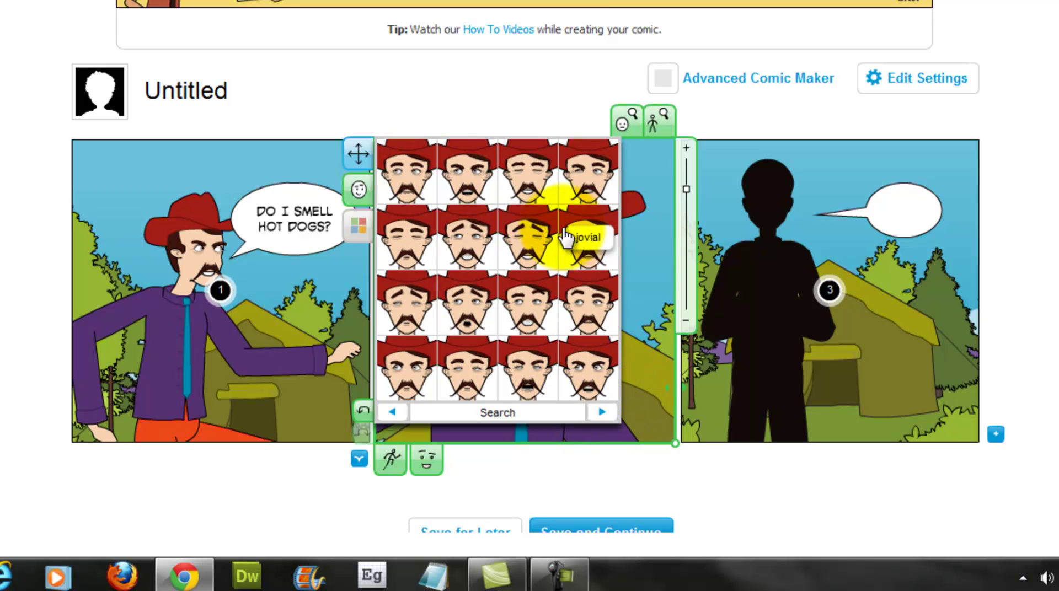
pyautogui.click(465, 300)
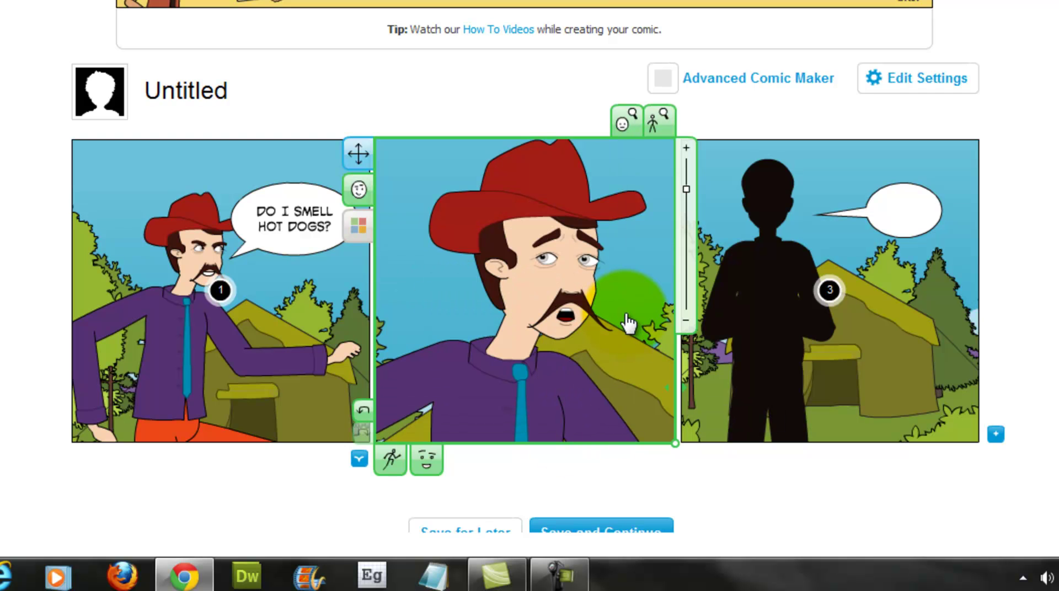
pyautogui.click(686, 187)
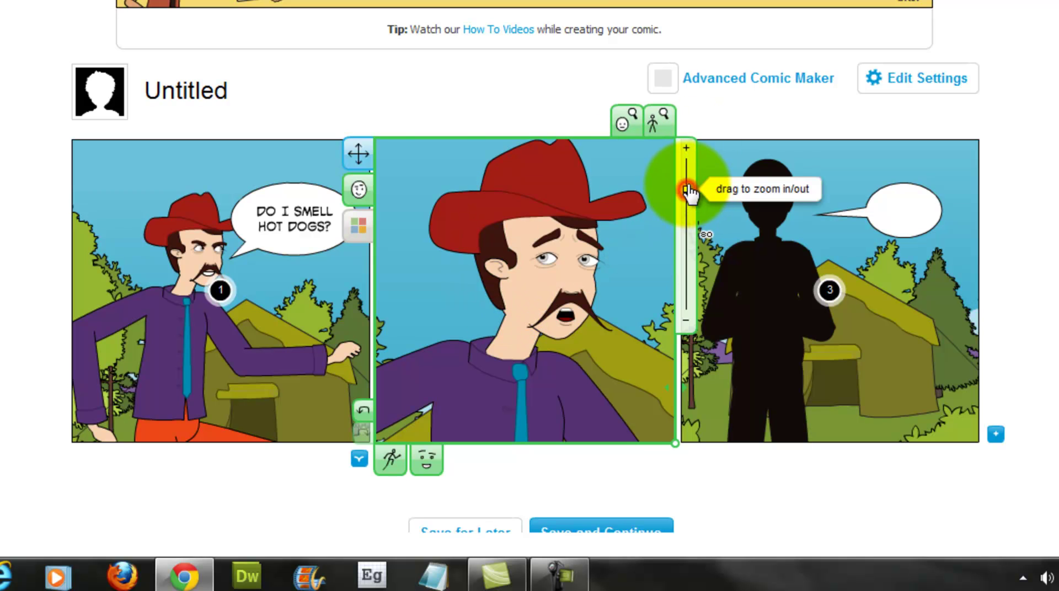
pyautogui.moveTo(690, 189); pyautogui.dragTo(690, 194)
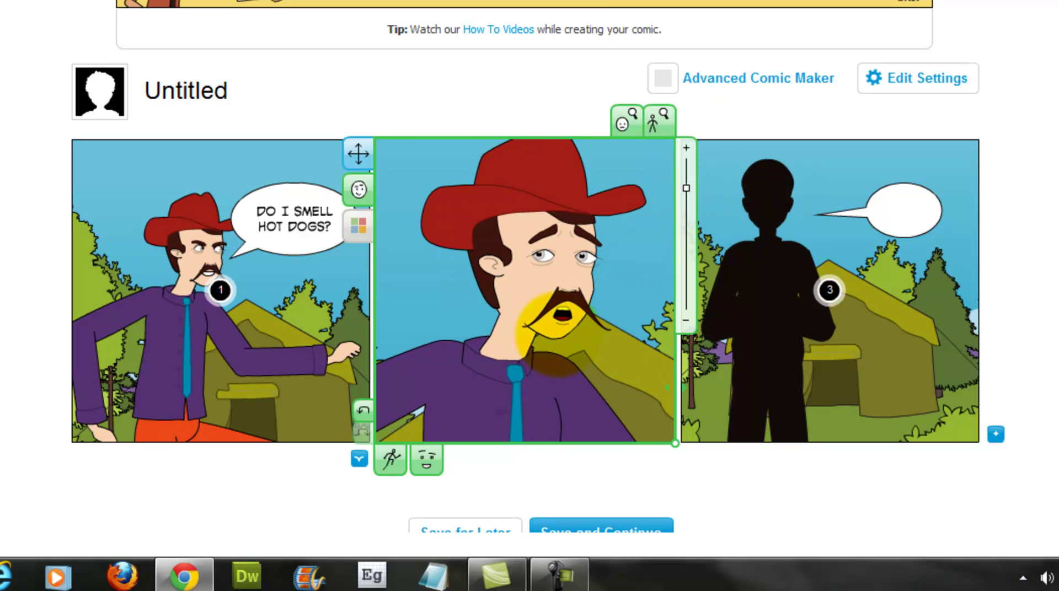
# Pick a new mouth shape for the worried cowboy and turn his head toward the left
pyautogui.click(565, 316)
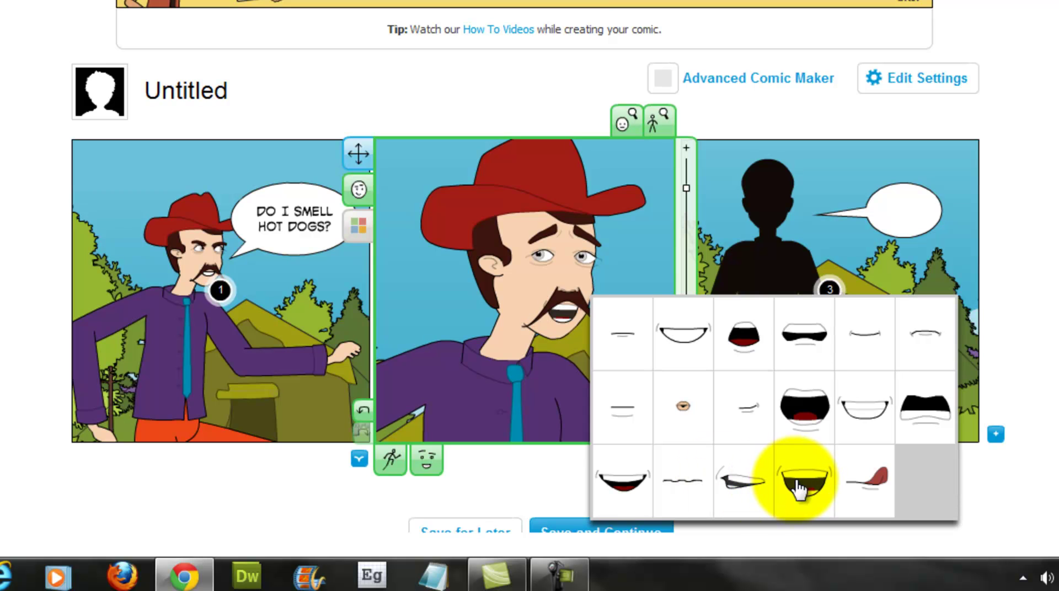
pyautogui.click(868, 480)
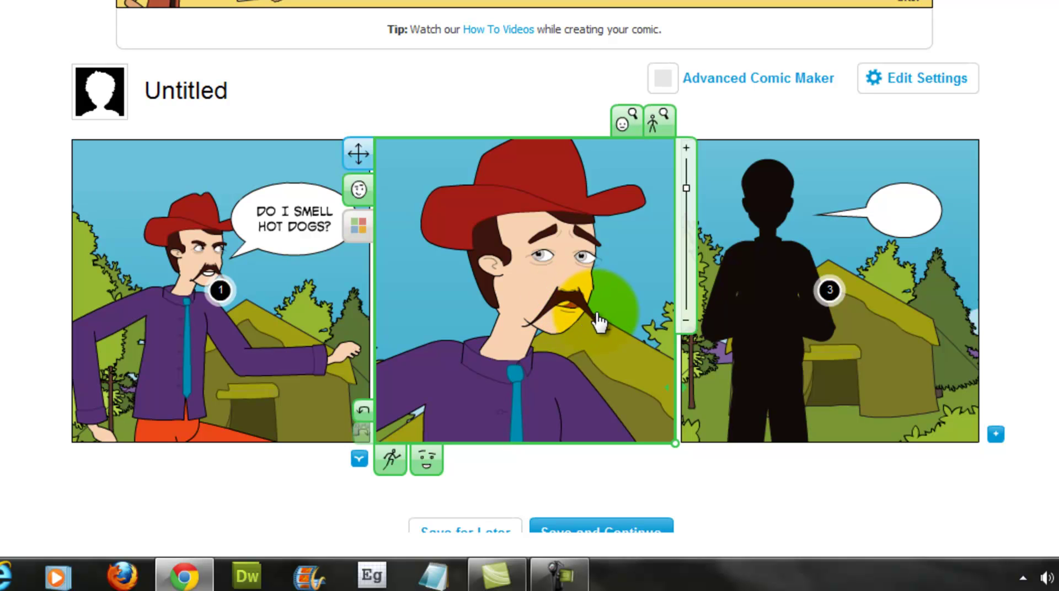
pyautogui.moveTo(591, 316); pyautogui.dragTo(615, 290)
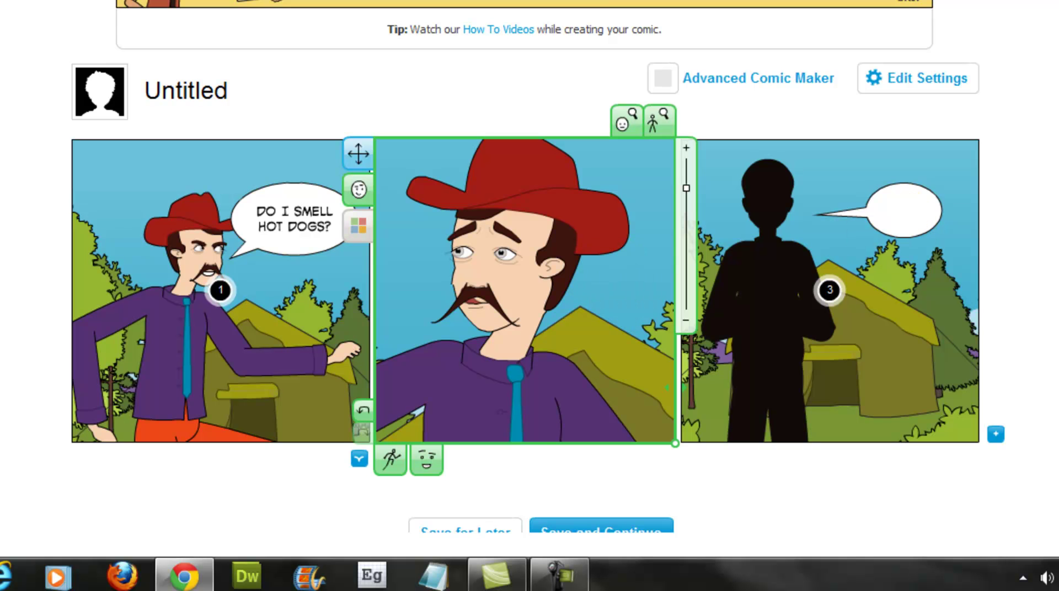
# Save the unfinished Untitled comic with Save for Later
pyautogui.scroll(-1, 563, 179)
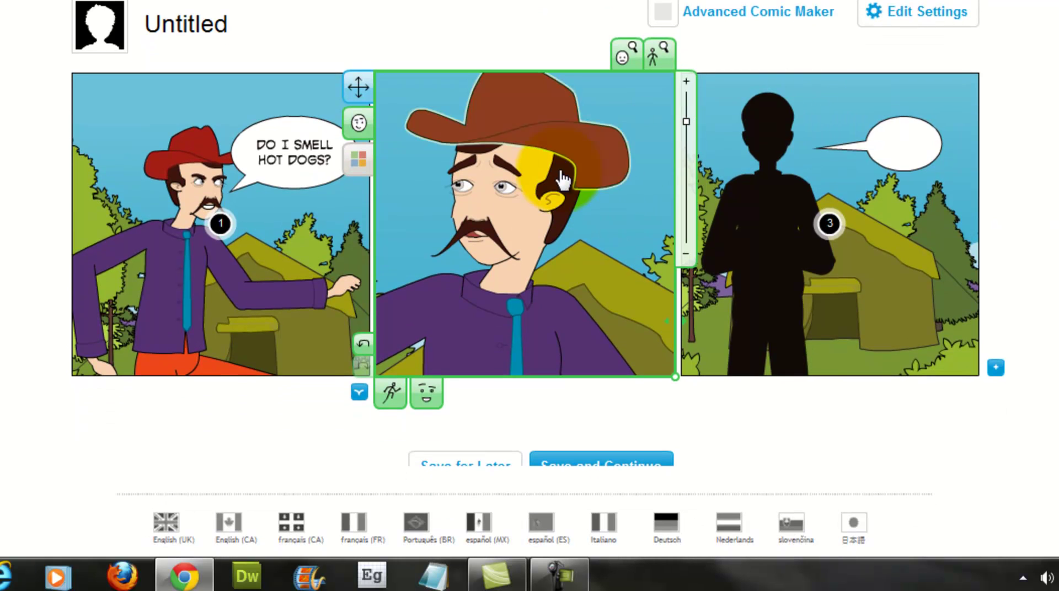
pyautogui.click(476, 467)
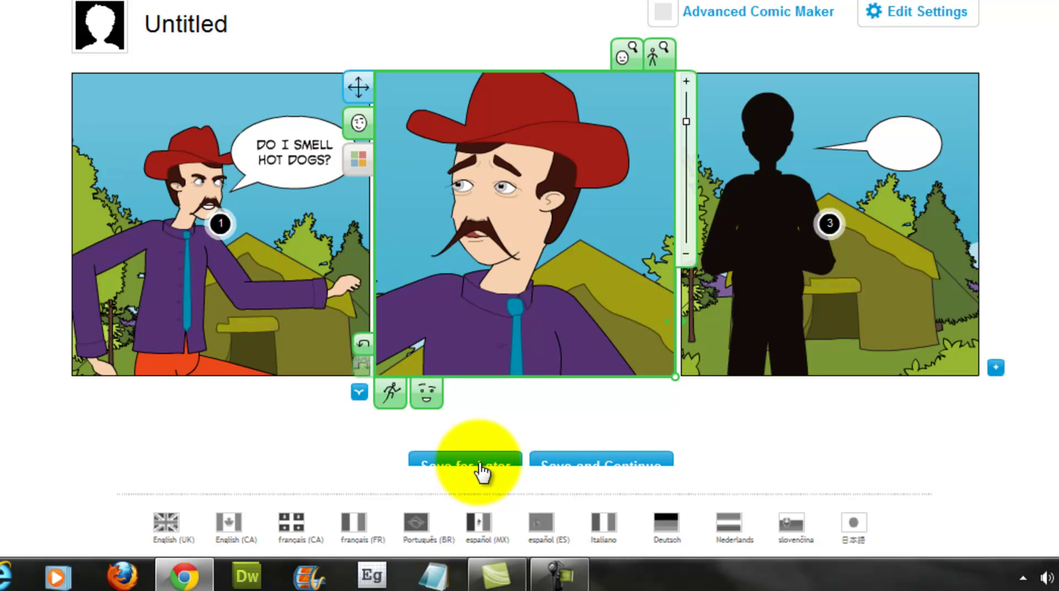